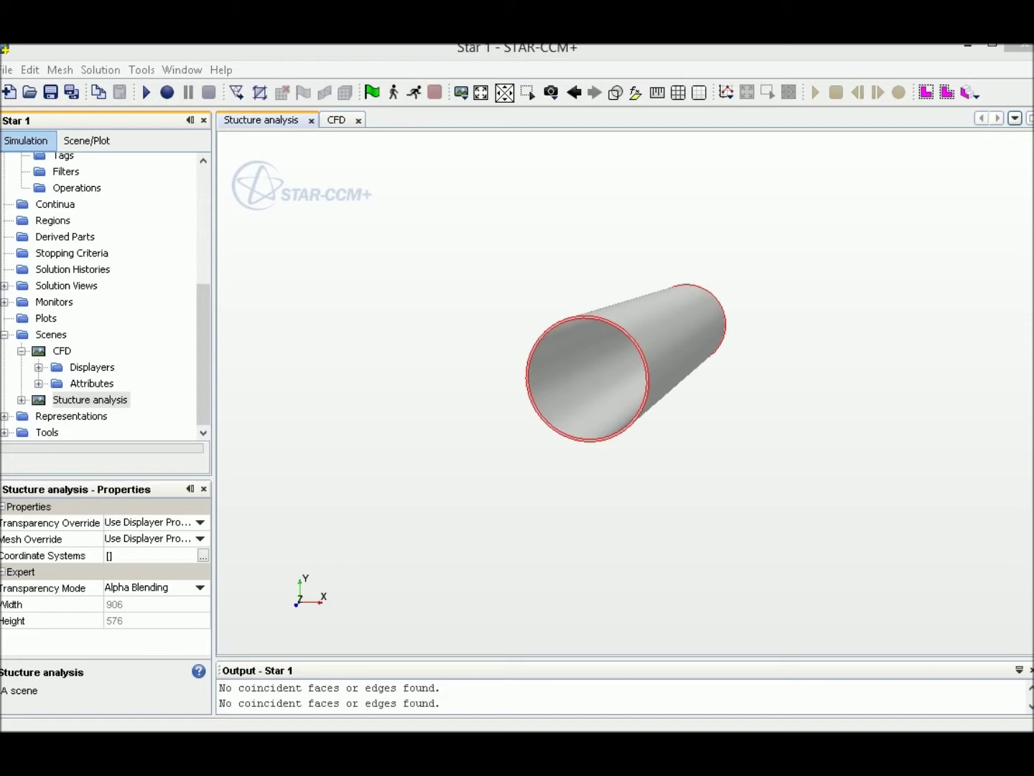
Rotate the hollow Structure Analysis pipe and the solid CFD cylinder scenes to compare them.
mouse_move(624, 397)
mouse_down()
mouse_move(655, 398)
mouse_move(613, 397)
mouse_move(677, 397)
mouse_move(632, 394)
mouse_up()
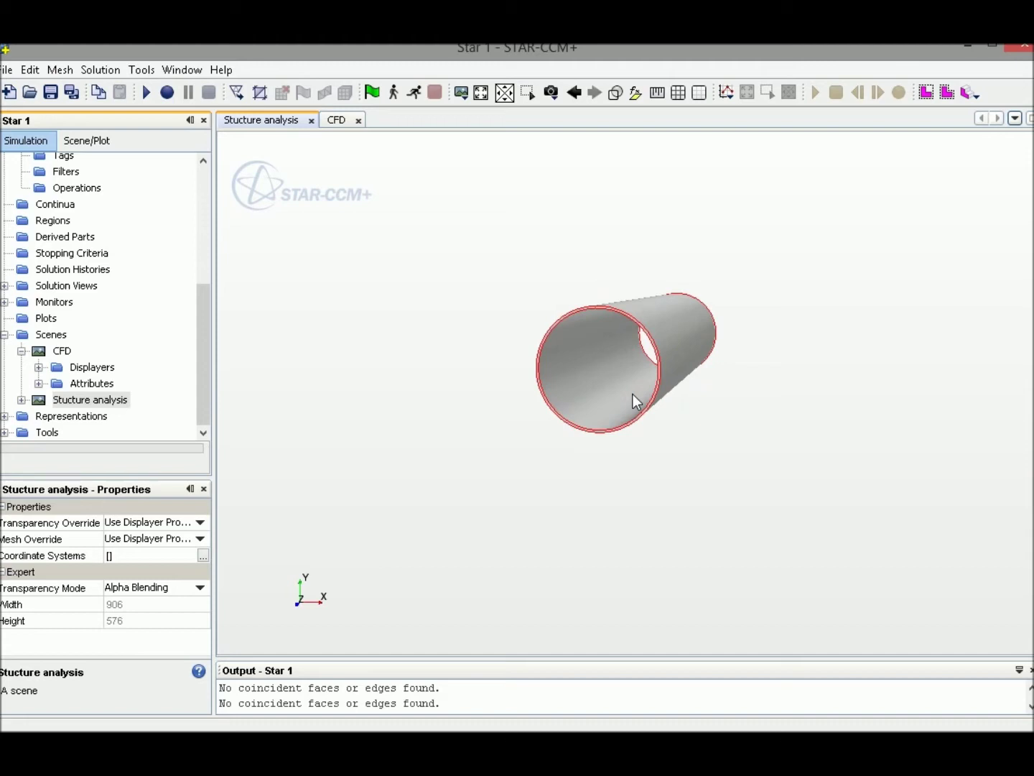
mouse_move(663, 372)
mouse_down()
mouse_move(612, 365)
mouse_move(633, 360)
mouse_move(590, 359)
mouse_move(610, 374)
mouse_move(624, 367)
mouse_move(586, 366)
mouse_up()
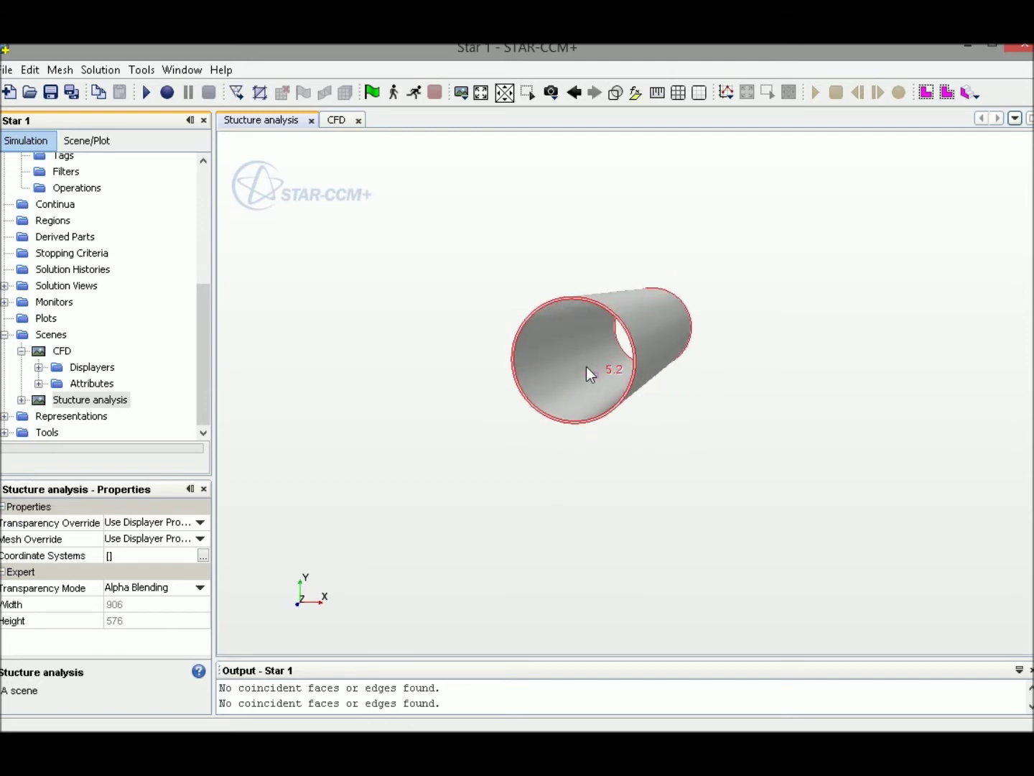
click(331, 121)
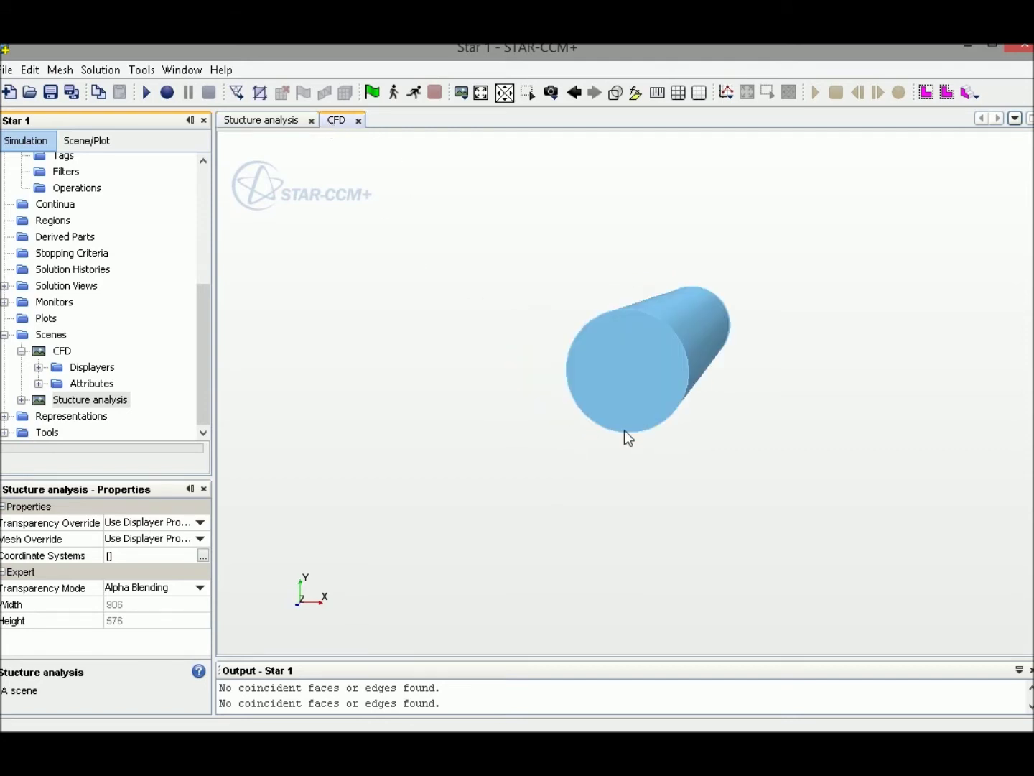
drag(623, 431, 567, 418)
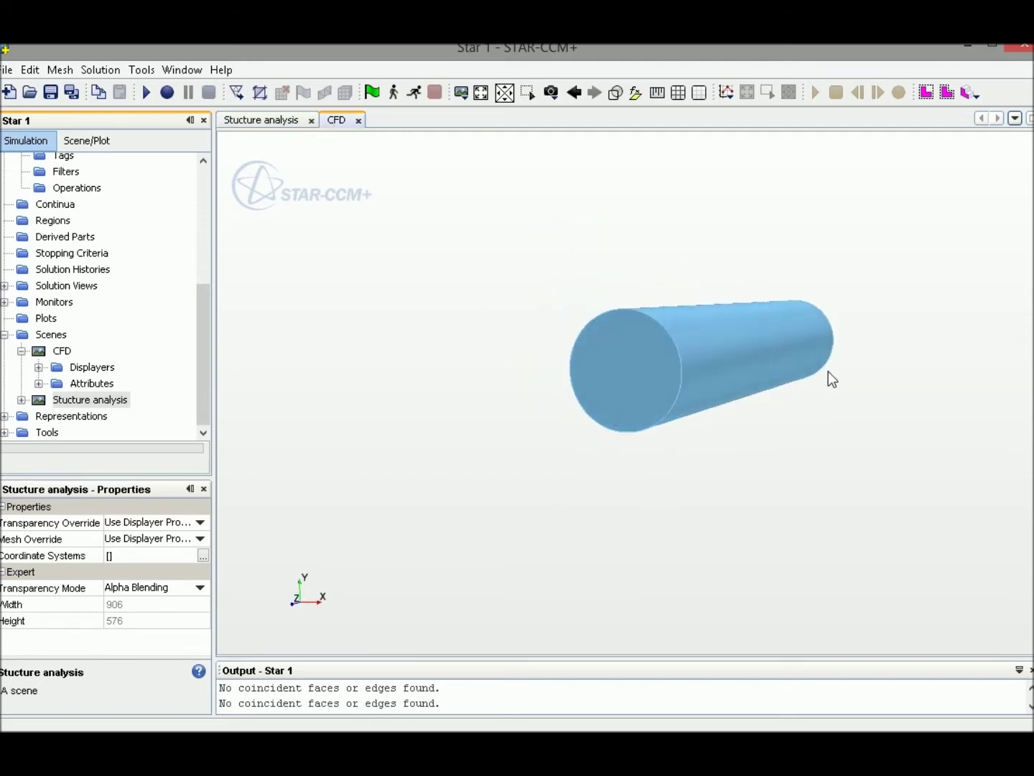
drag(830, 379, 650, 378)
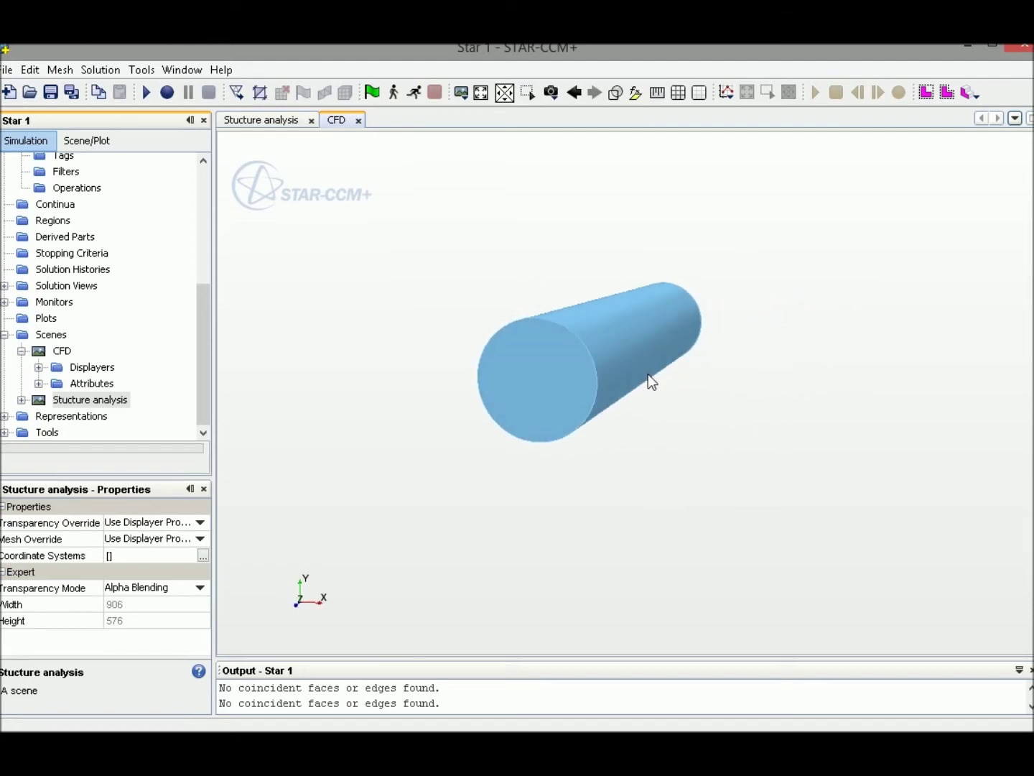
click(252, 120)
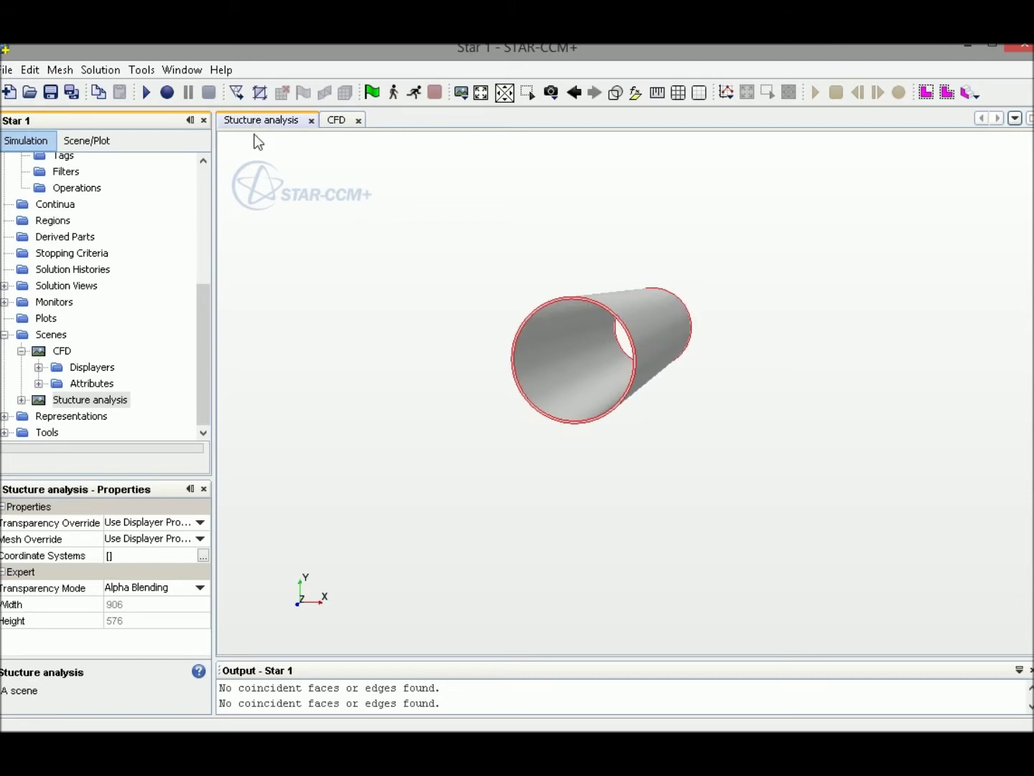
drag(412, 302, 424, 310)
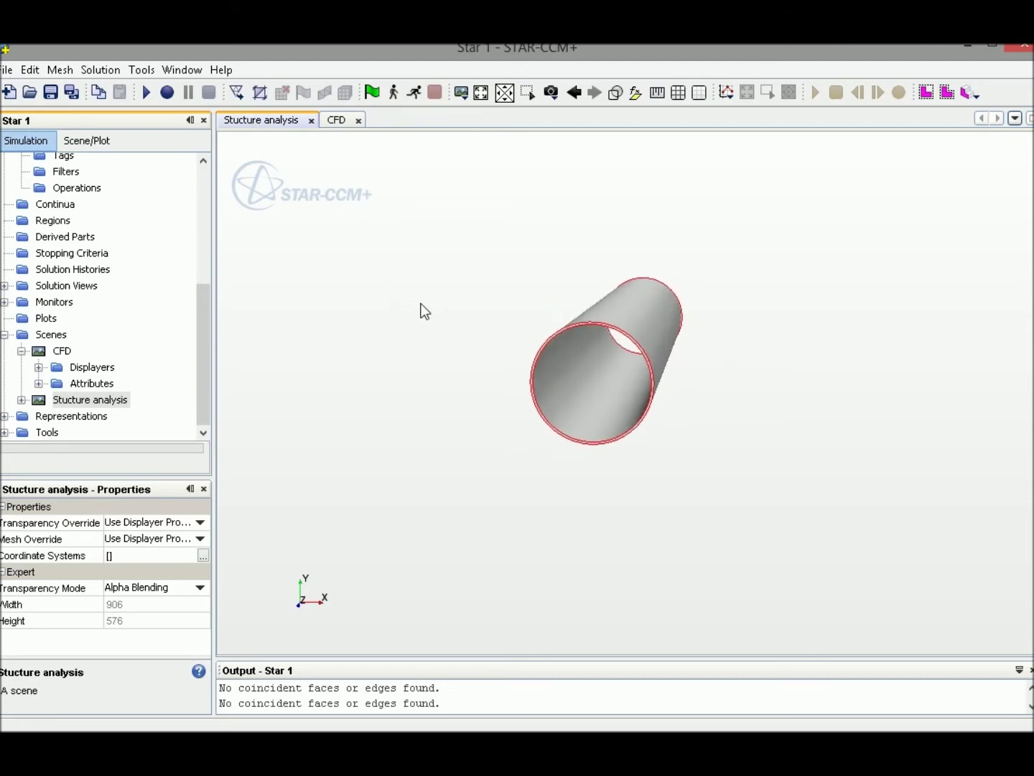
mouse_move(563, 332)
mouse_down()
mouse_move(633, 373)
mouse_move(600, 373)
mouse_up()
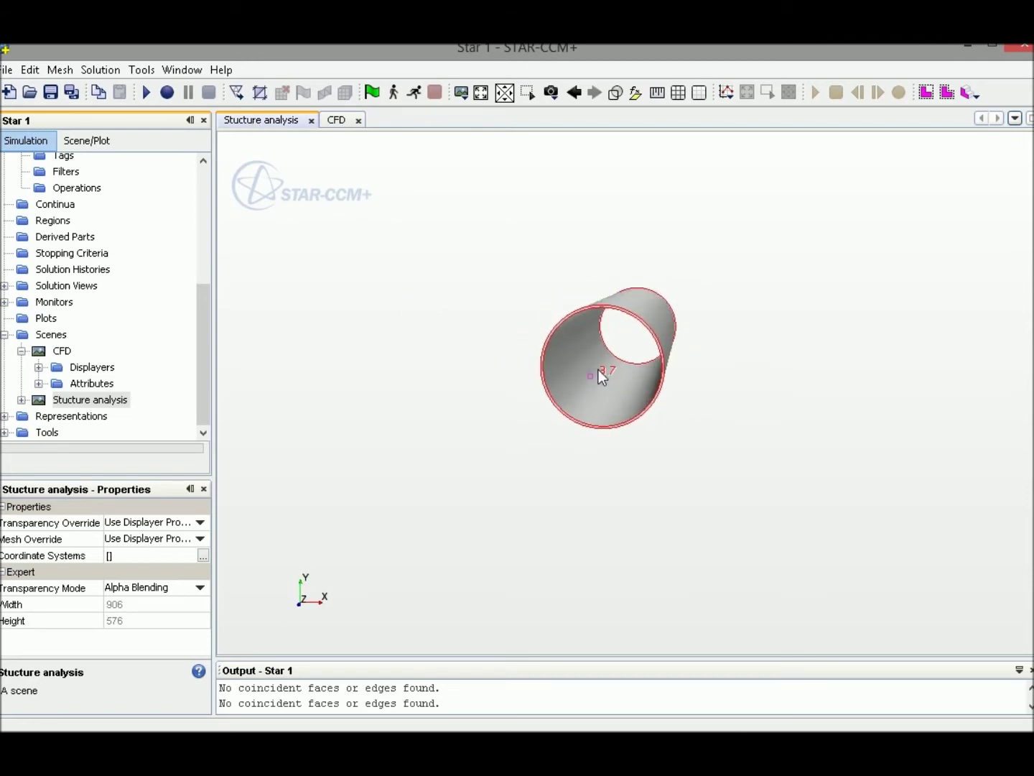
click(335, 123)
drag(504, 361, 533, 362)
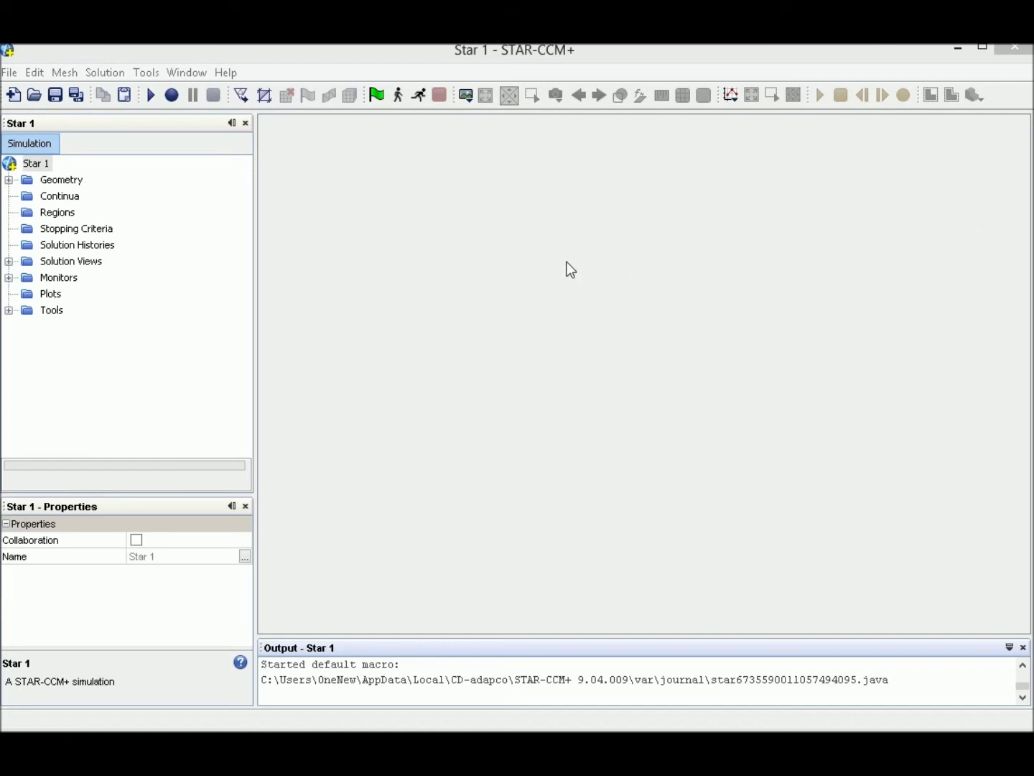
Create a new 3D-CAD Model 1 under Geometry and bring up the XY plane's options.
click(9, 180)
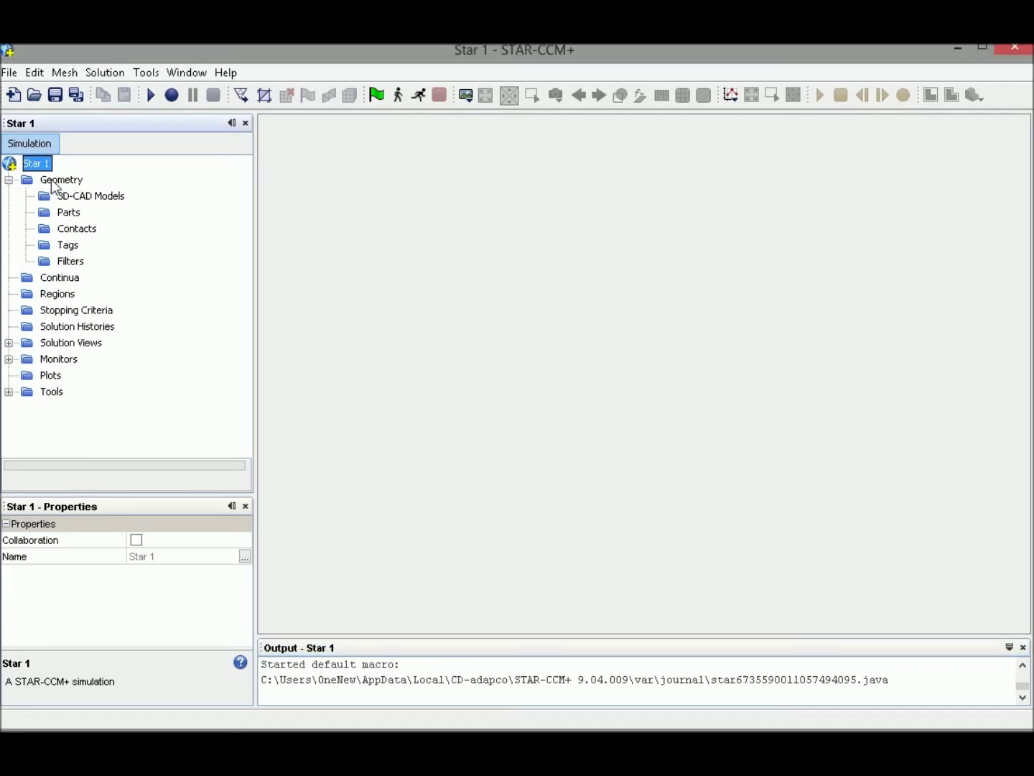
right_click(89, 202)
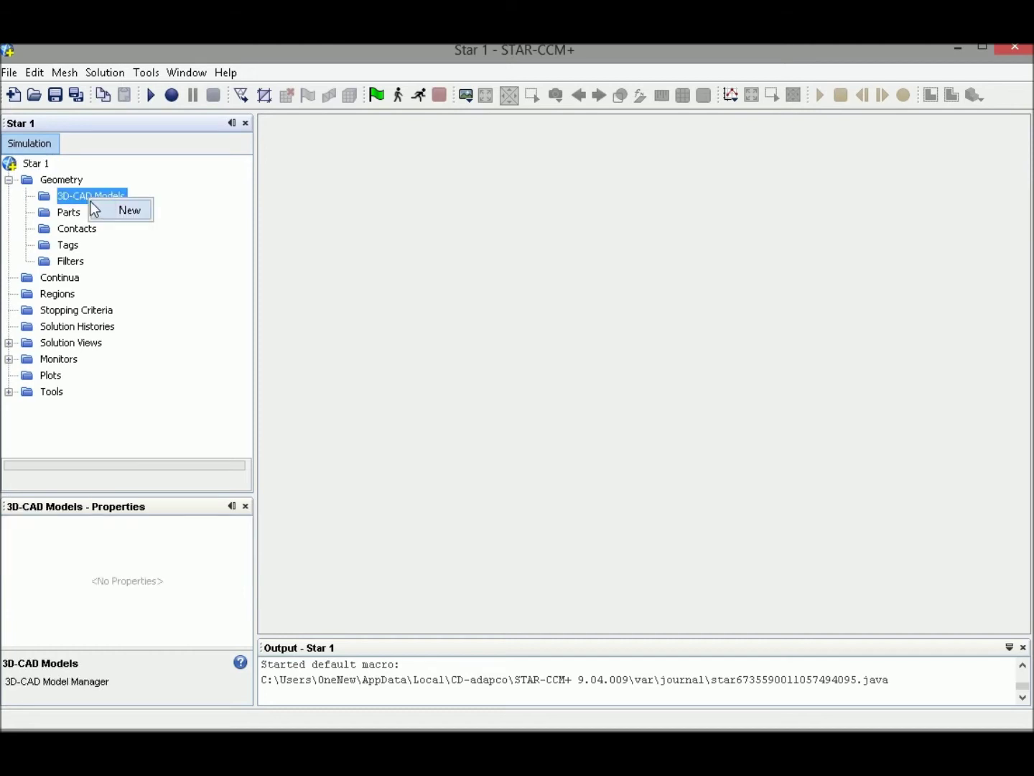
click(126, 210)
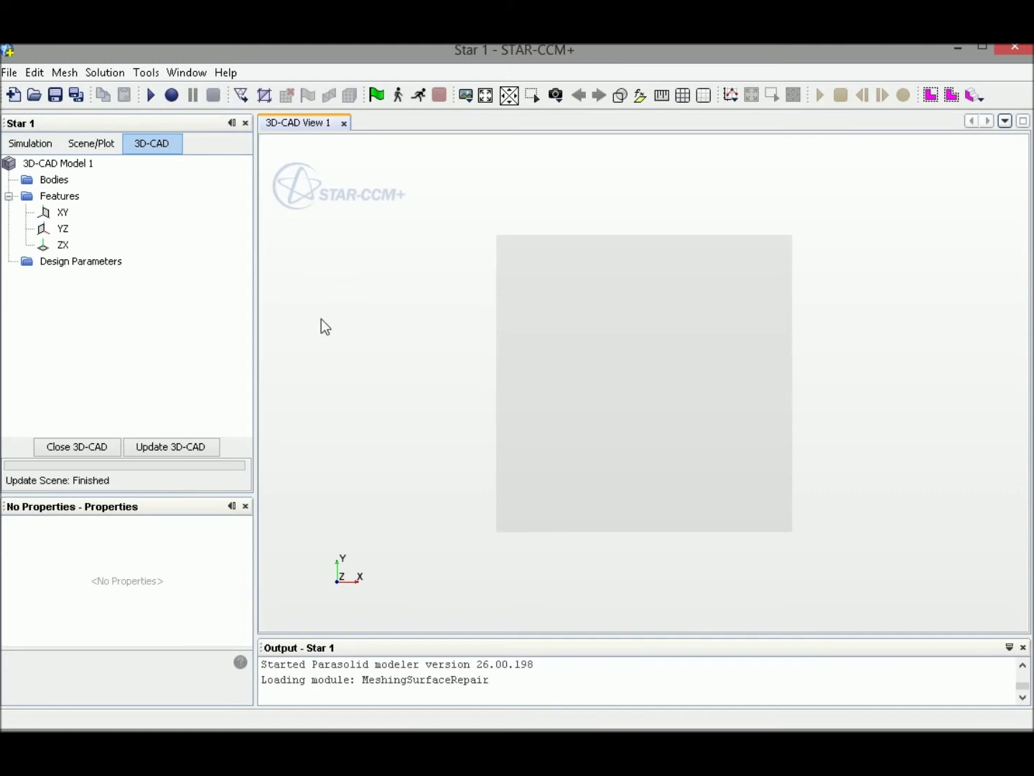
click(57, 215)
right_click(56, 220)
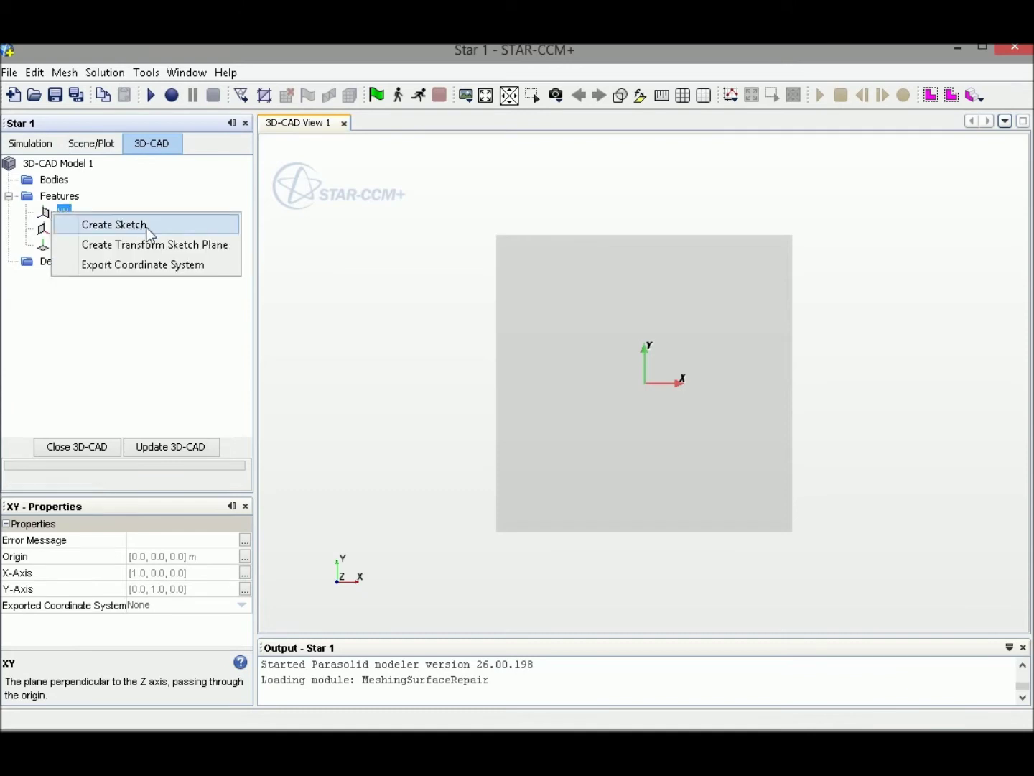
Sketch a circle of radius 0.05 centred at the origin on the XY plane.
click(115, 224)
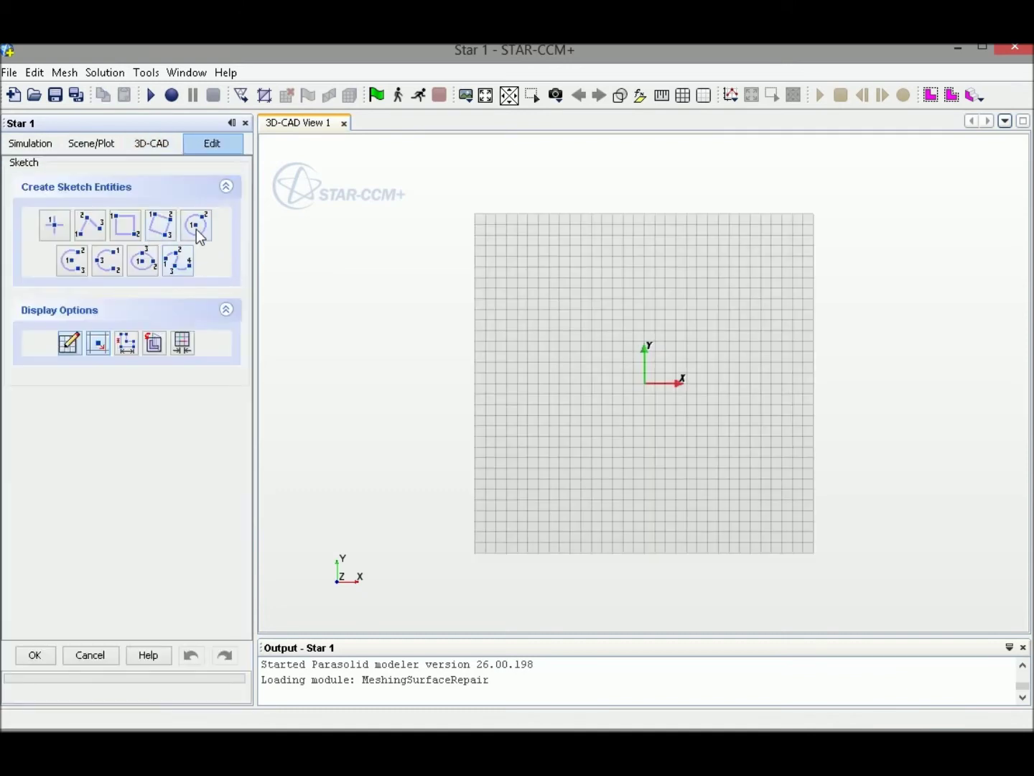
click(195, 227)
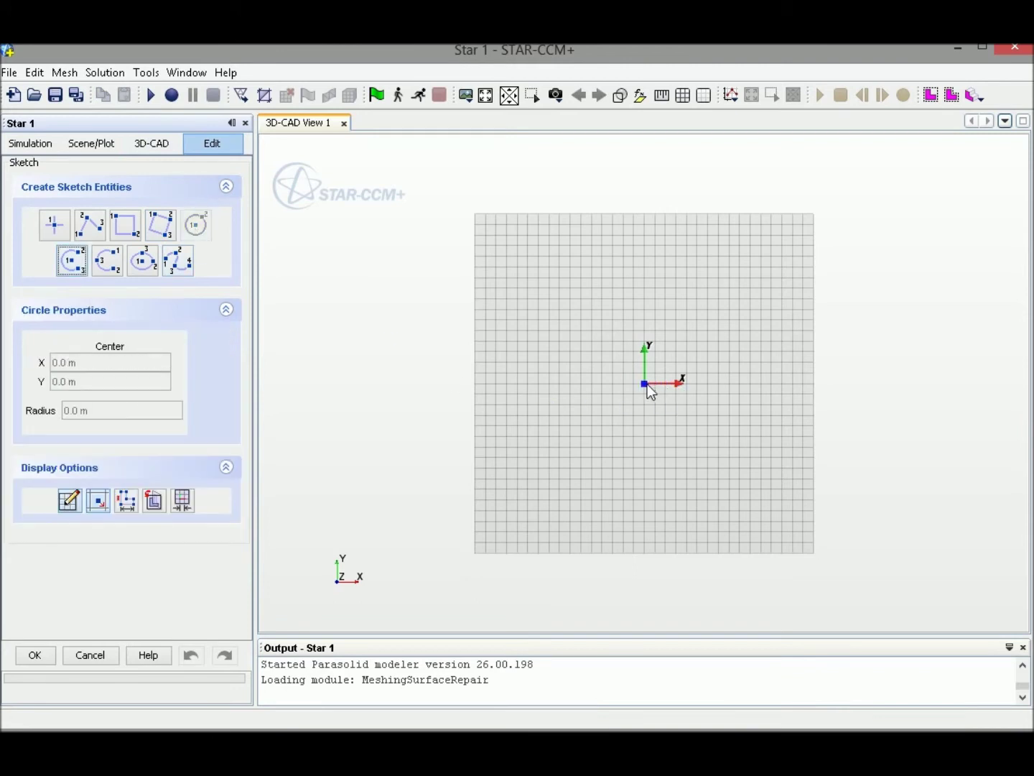
click(645, 384)
click(618, 366)
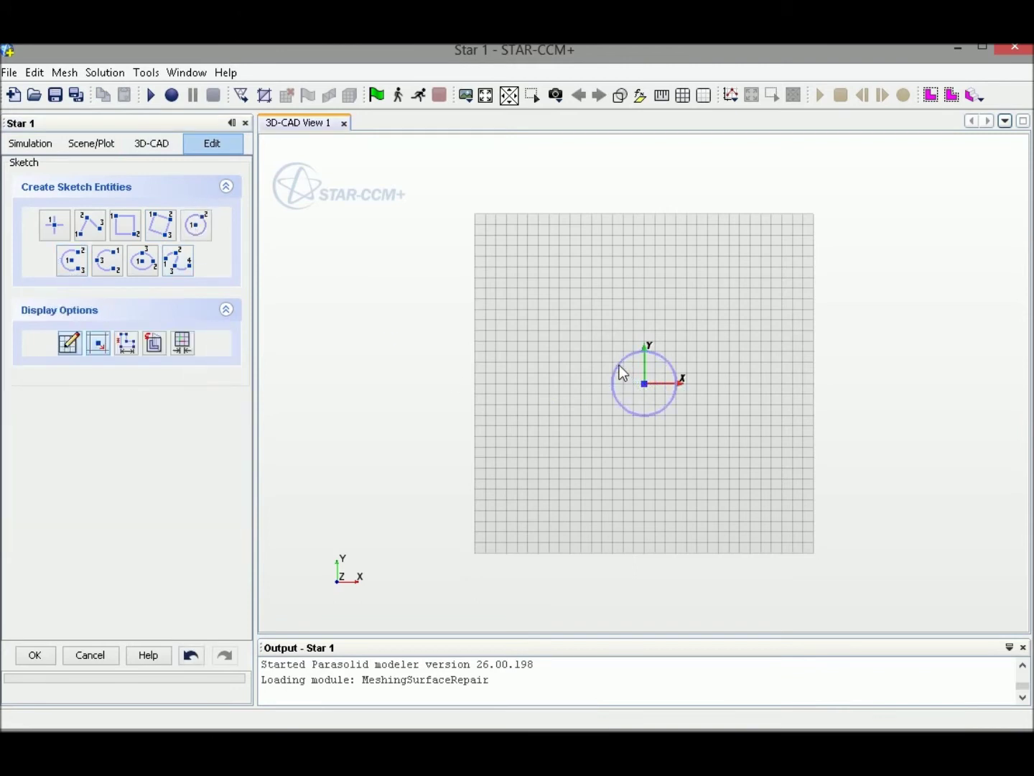
click(616, 389)
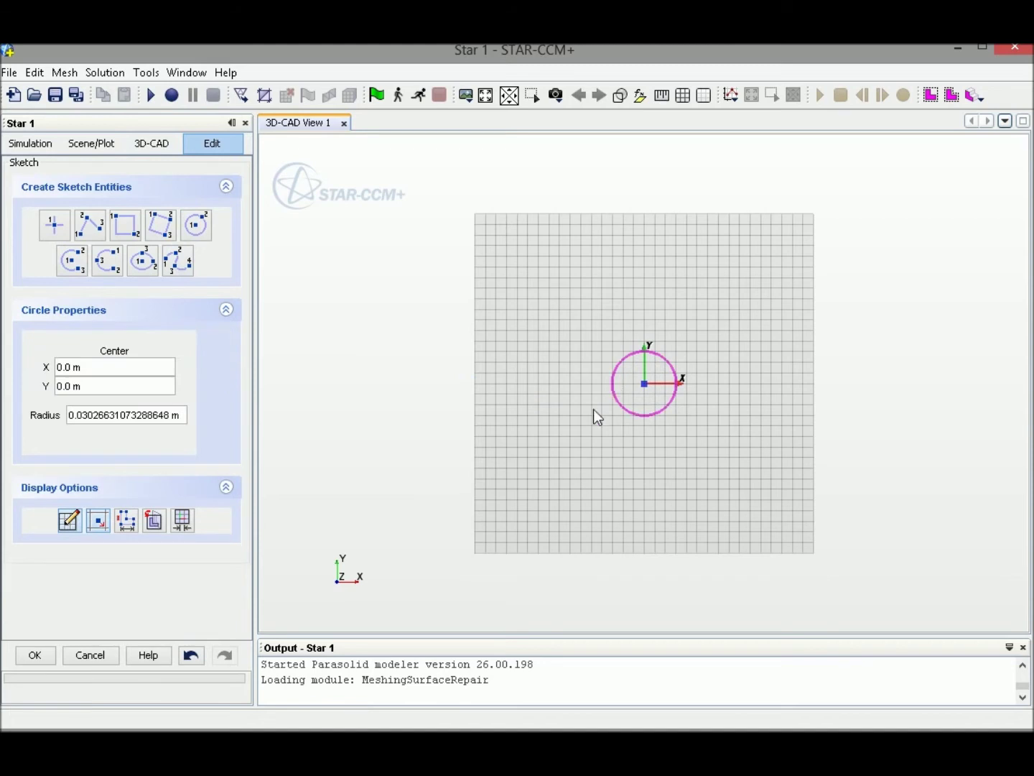
triple_click(105, 417)
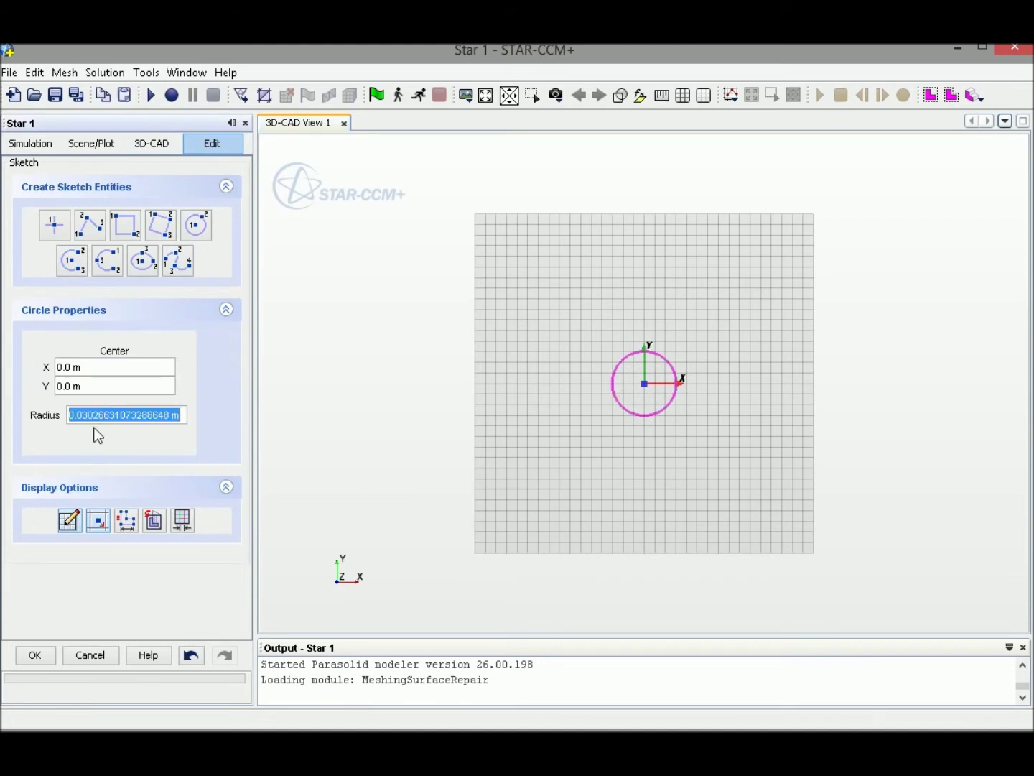
text(0.05)
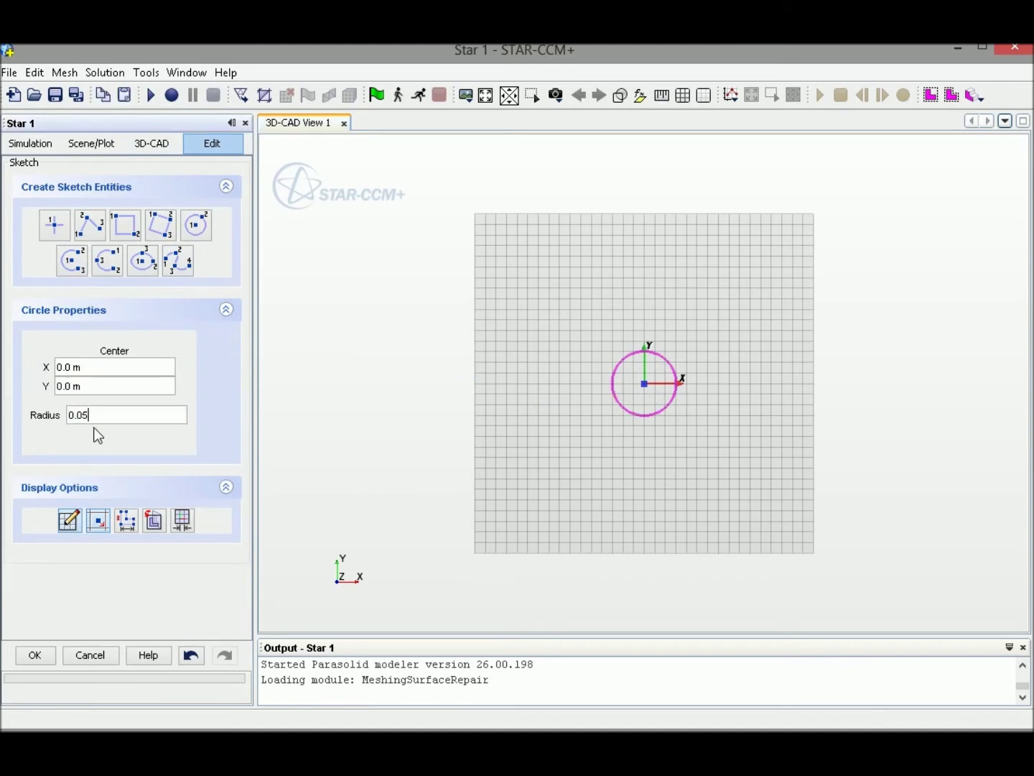
click(35, 655)
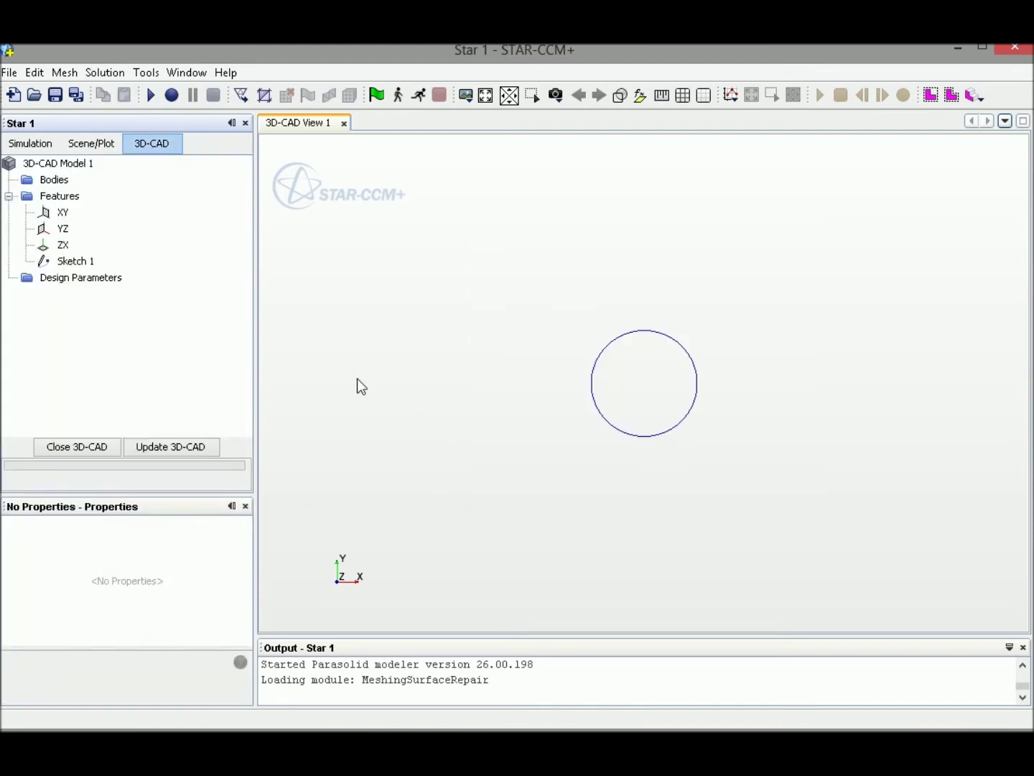
Extrude Sketch 1 by a distance of 0.5 m into a solid cylinder.
click(76, 262)
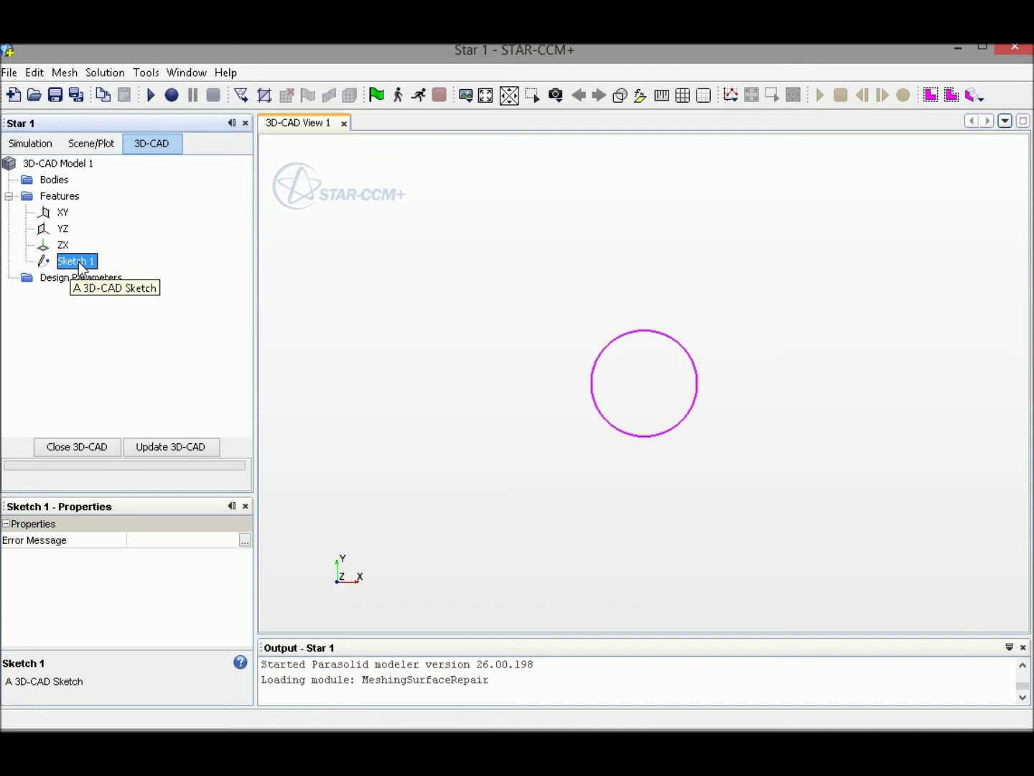
right_click(82, 270)
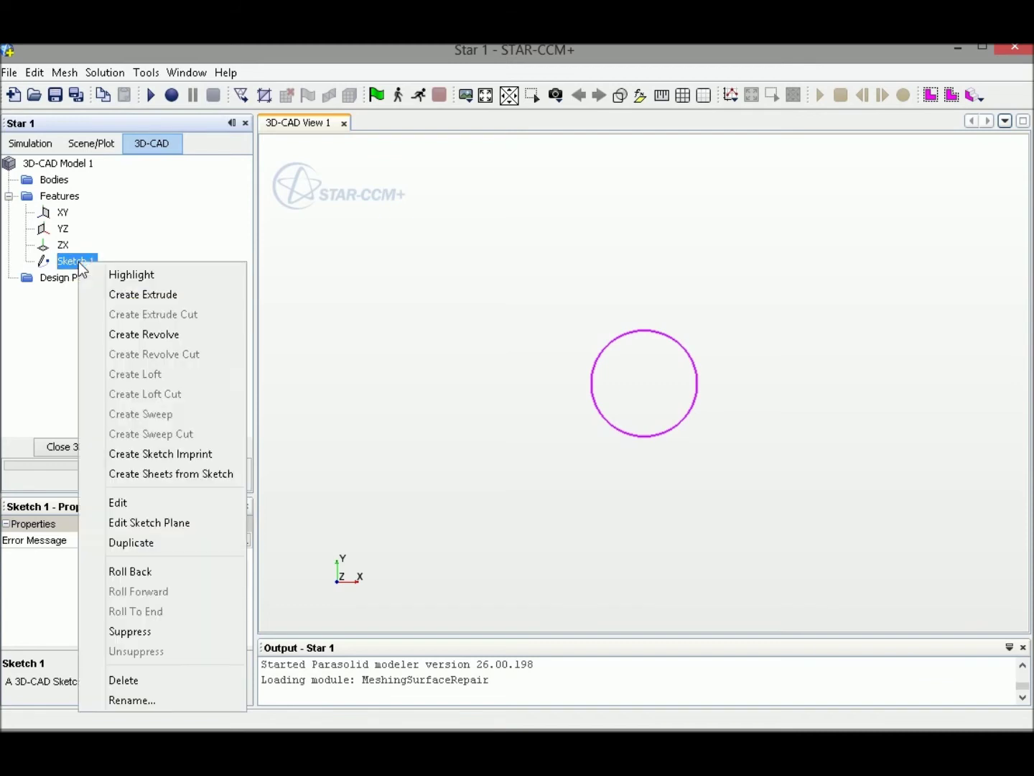
click(141, 295)
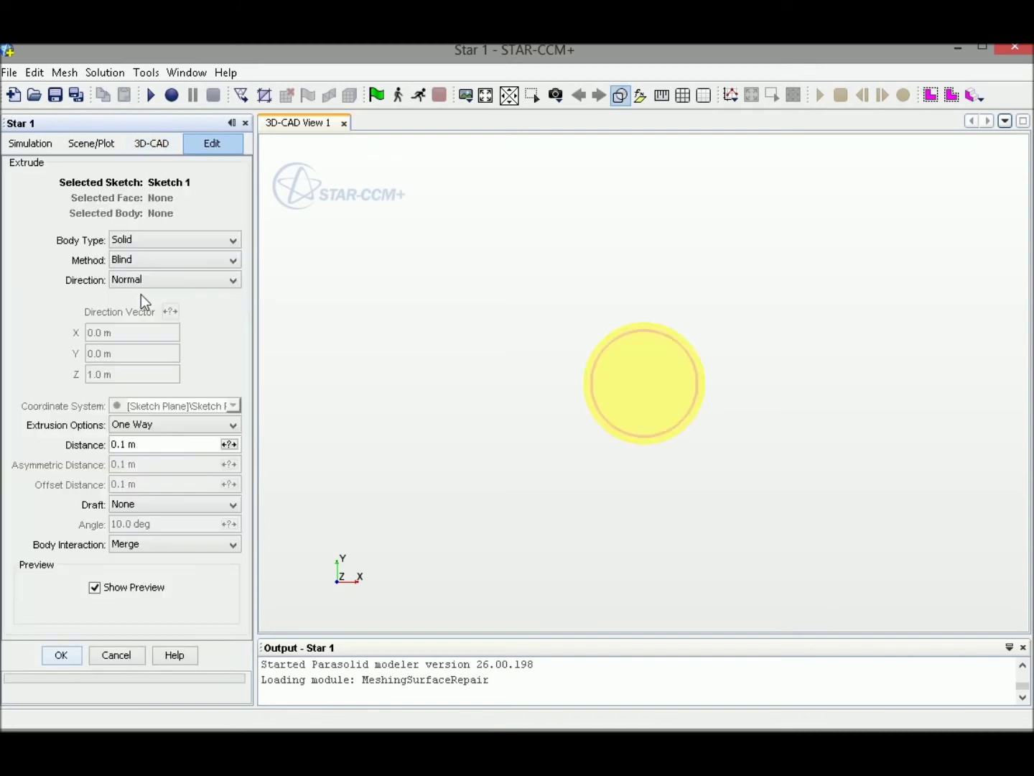
click(143, 451)
text(0.5)
click(61, 657)
Inspect the extruded cylinder from several angles and close the 3D-CAD editor.
mouse_move(751, 410)
mouse_down()
mouse_move(658, 428)
mouse_move(775, 356)
mouse_move(663, 371)
mouse_move(632, 409)
mouse_move(674, 408)
mouse_move(567, 326)
mouse_up()
drag(623, 389, 740, 383)
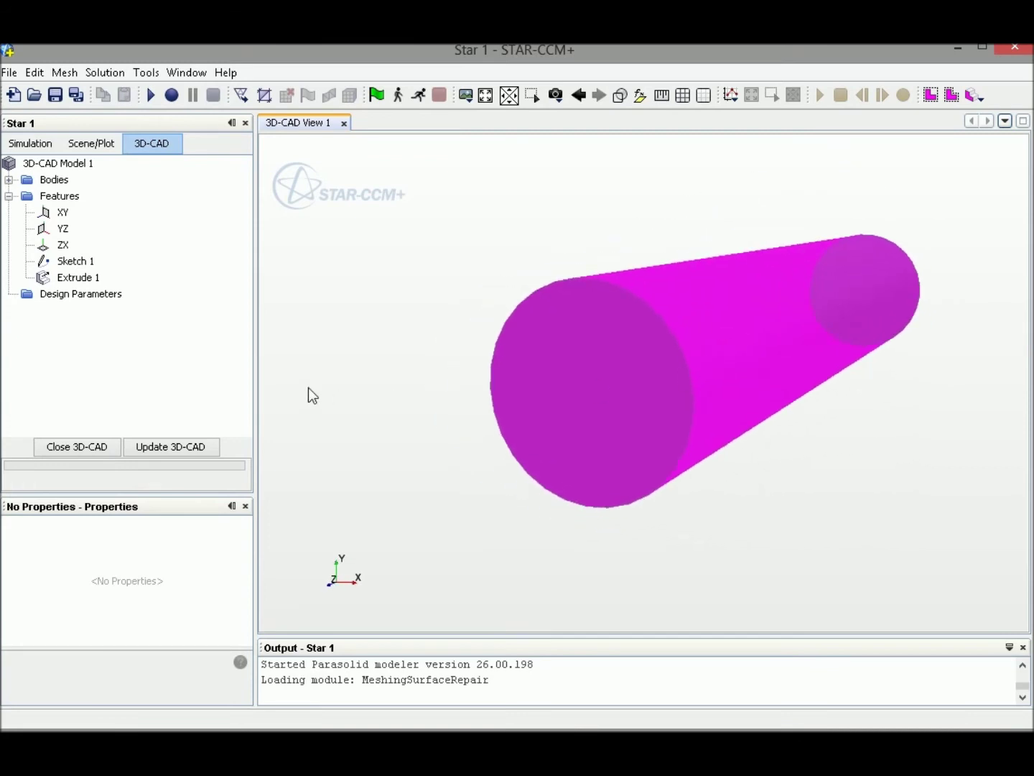
click(75, 447)
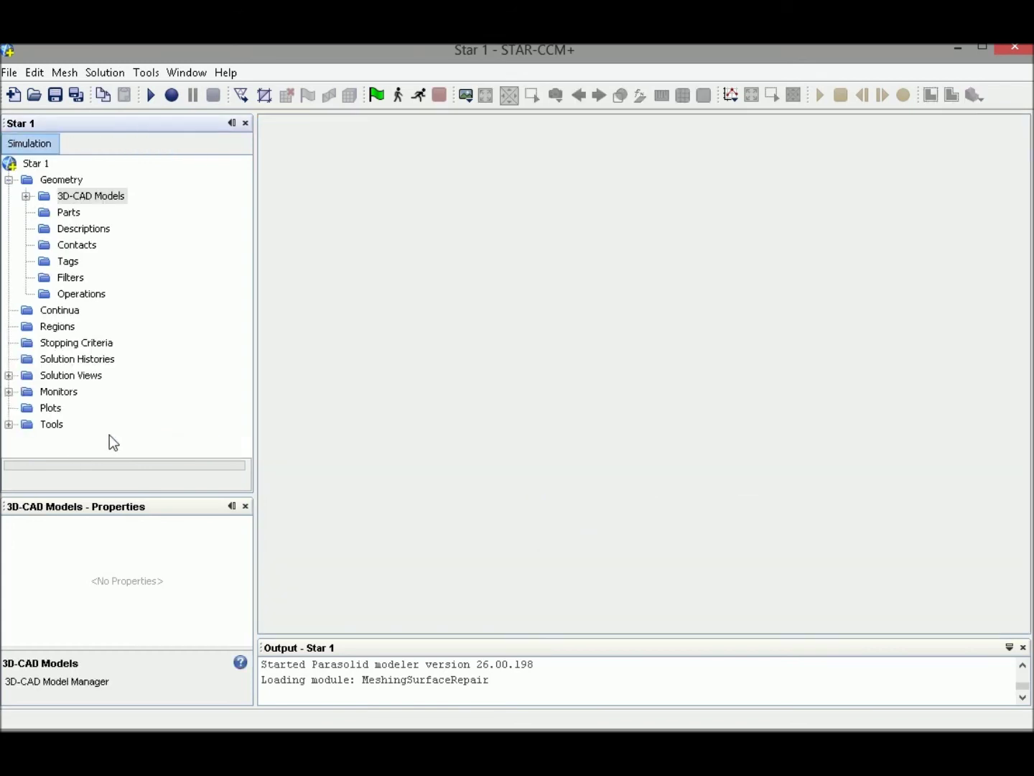
click(26, 195)
Create geometry part Body 1 from 3D-CAD Model 1 using default part creation options.
click(128, 214)
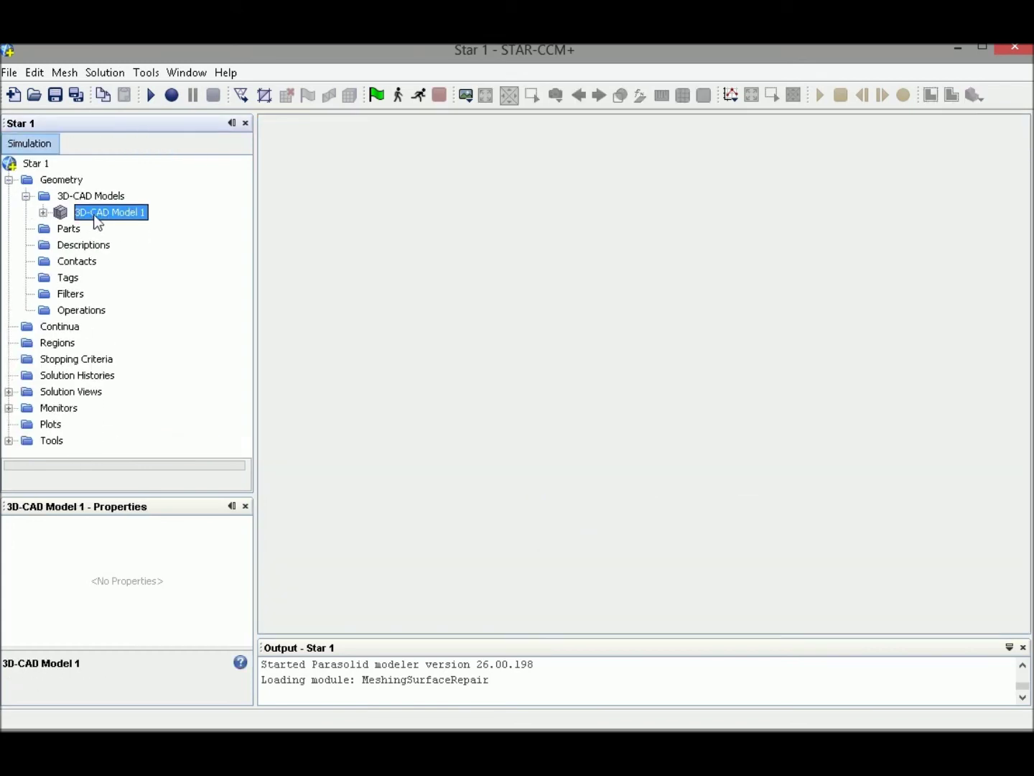
right_click(96, 210)
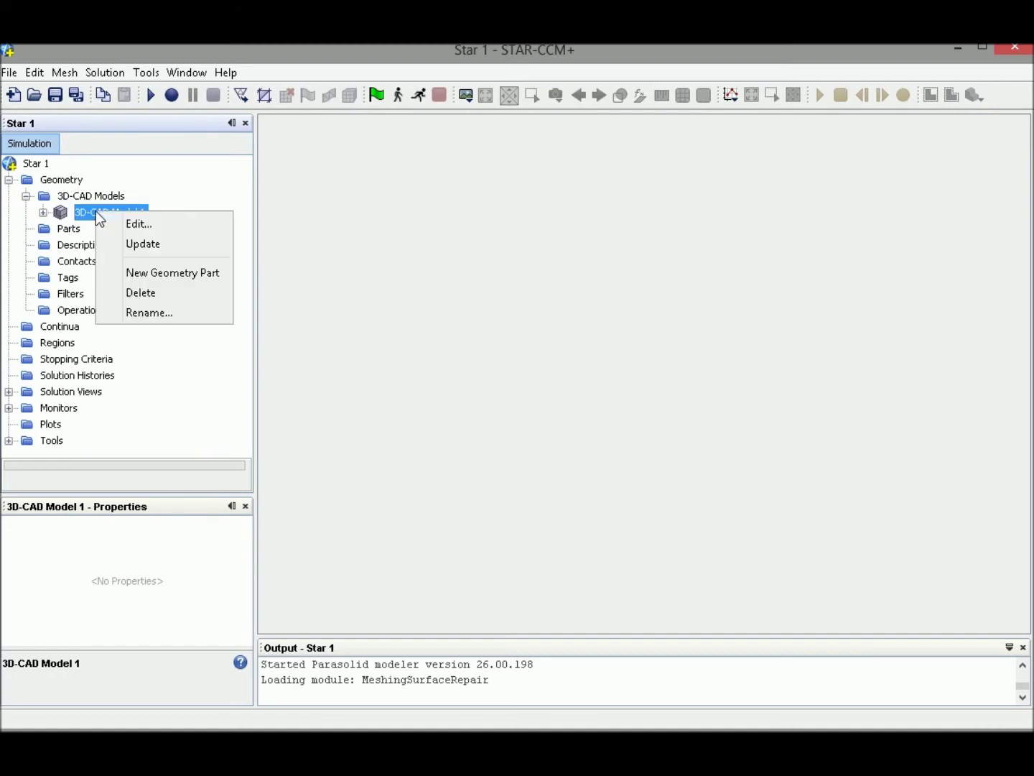
click(187, 274)
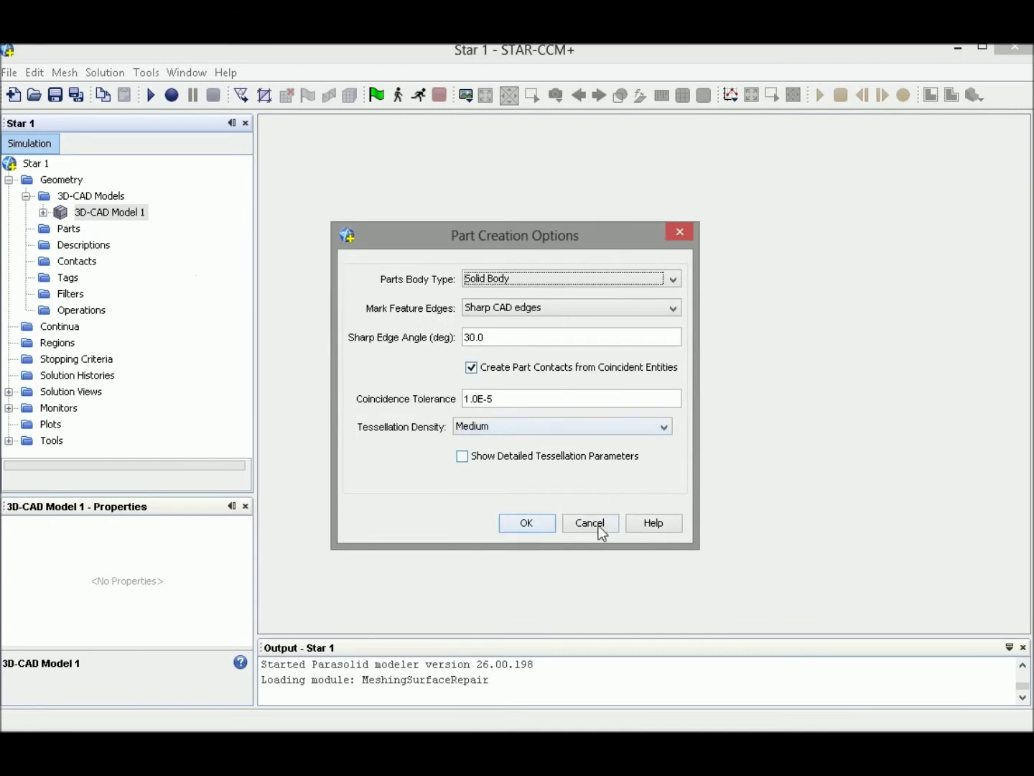
click(528, 523)
click(26, 228)
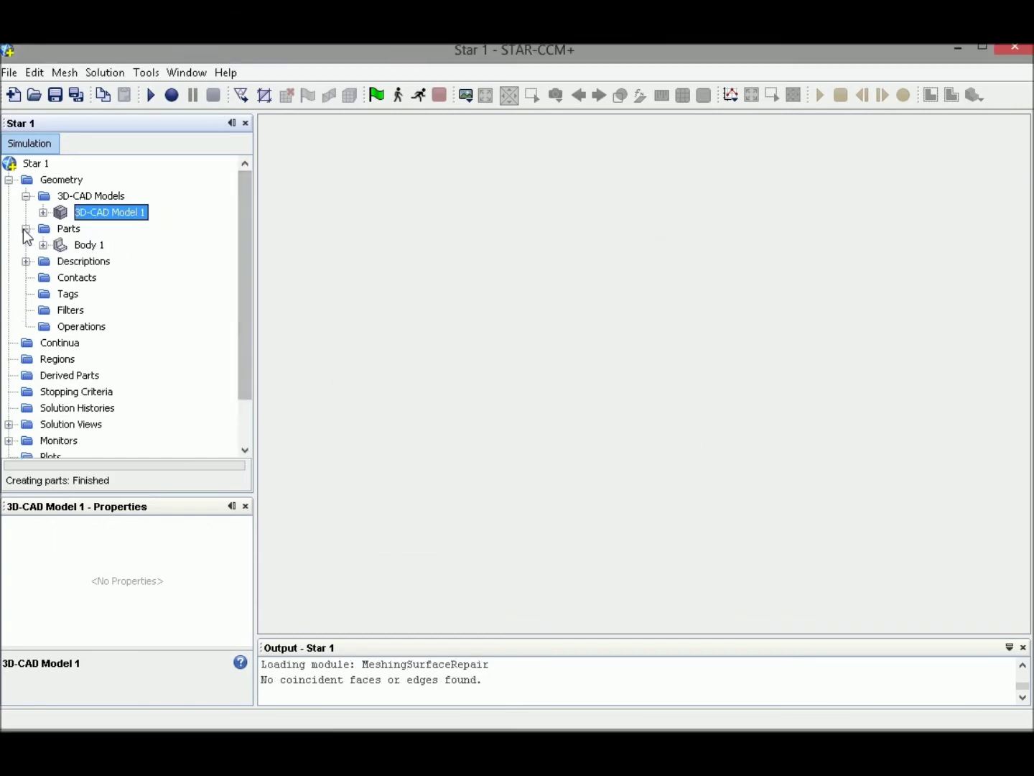
click(76, 246)
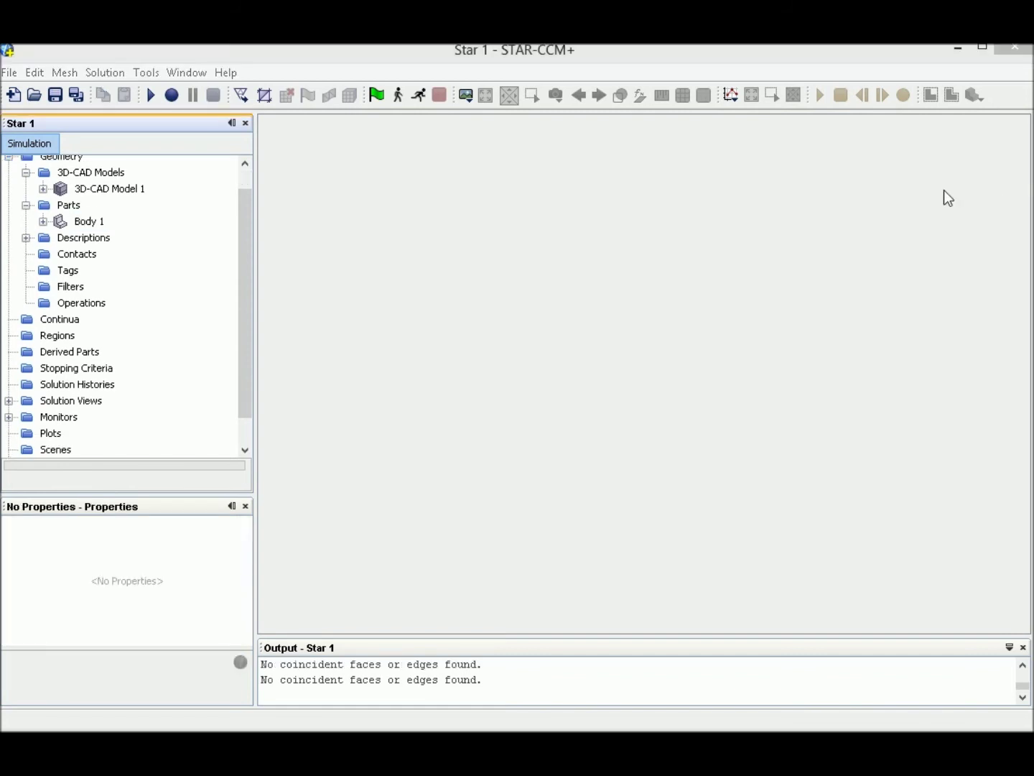
Create a Geometry scene showing the pipe and orbit it to an angled view.
click(466, 97)
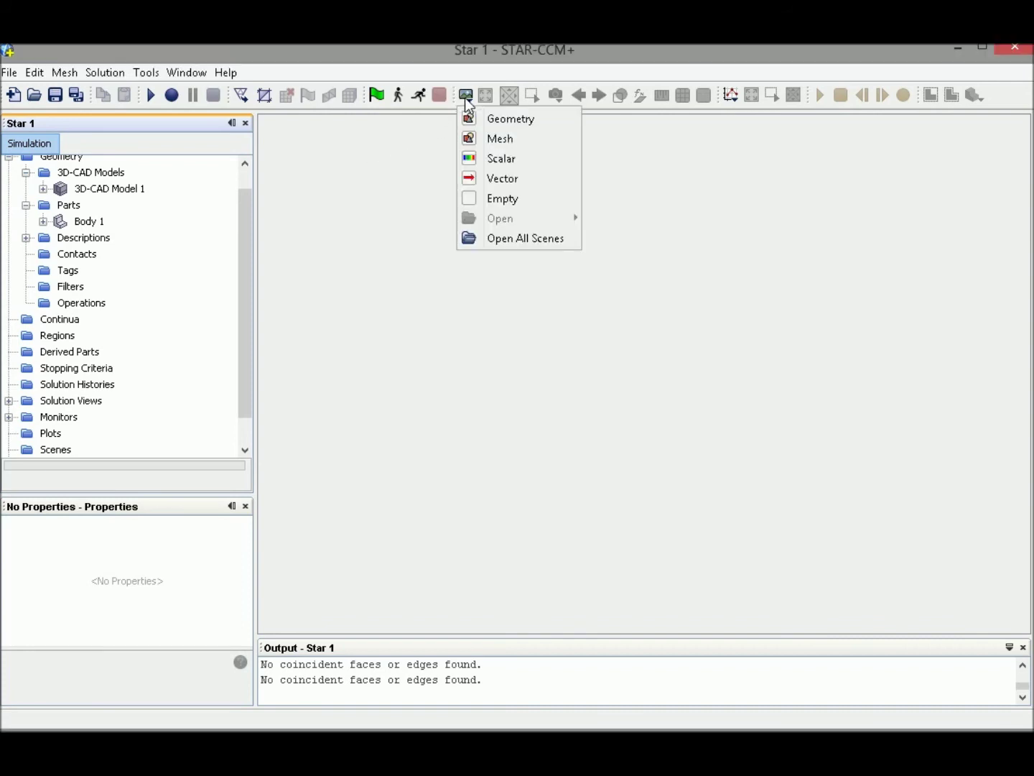
click(474, 122)
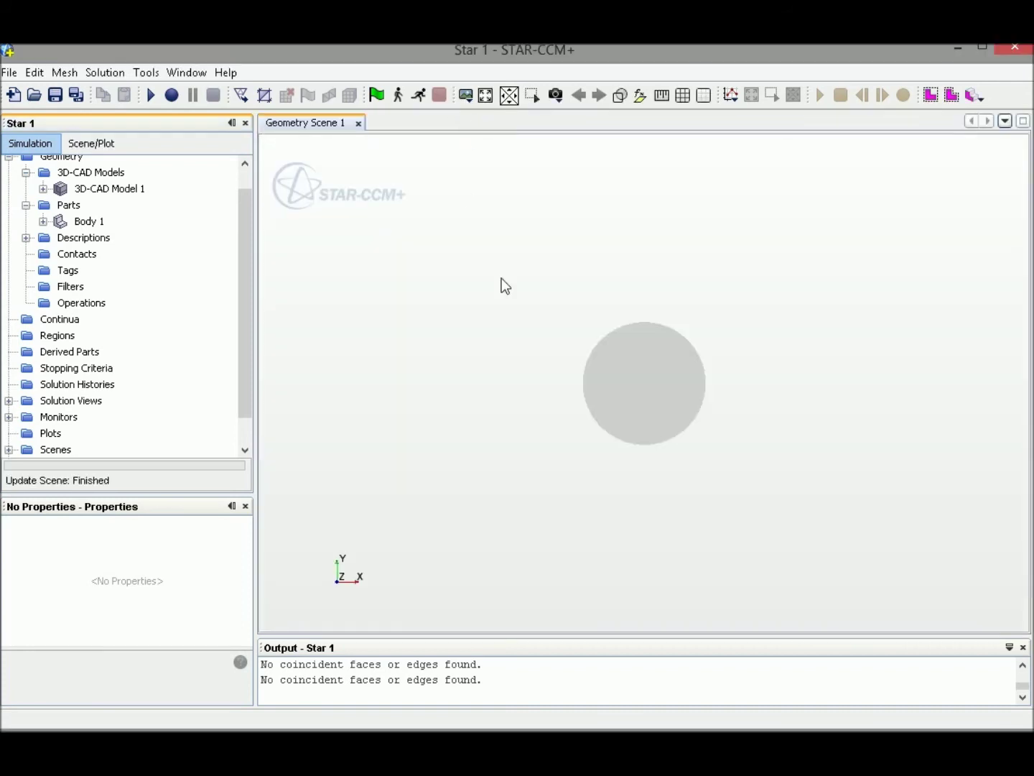
mouse_move(672, 358)
mouse_down()
mouse_move(585, 378)
mouse_move(741, 355)
mouse_move(695, 357)
mouse_move(665, 372)
mouse_move(688, 368)
mouse_up()
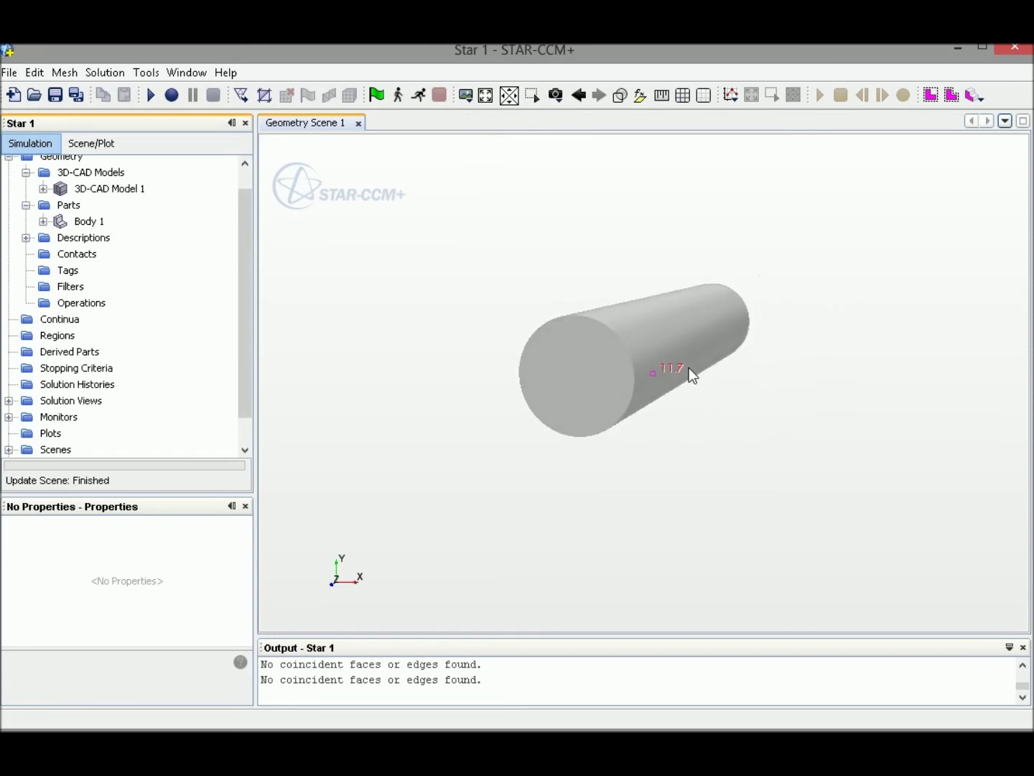
Expand Body 1's Surfaces and select its Default surface.
click(82, 222)
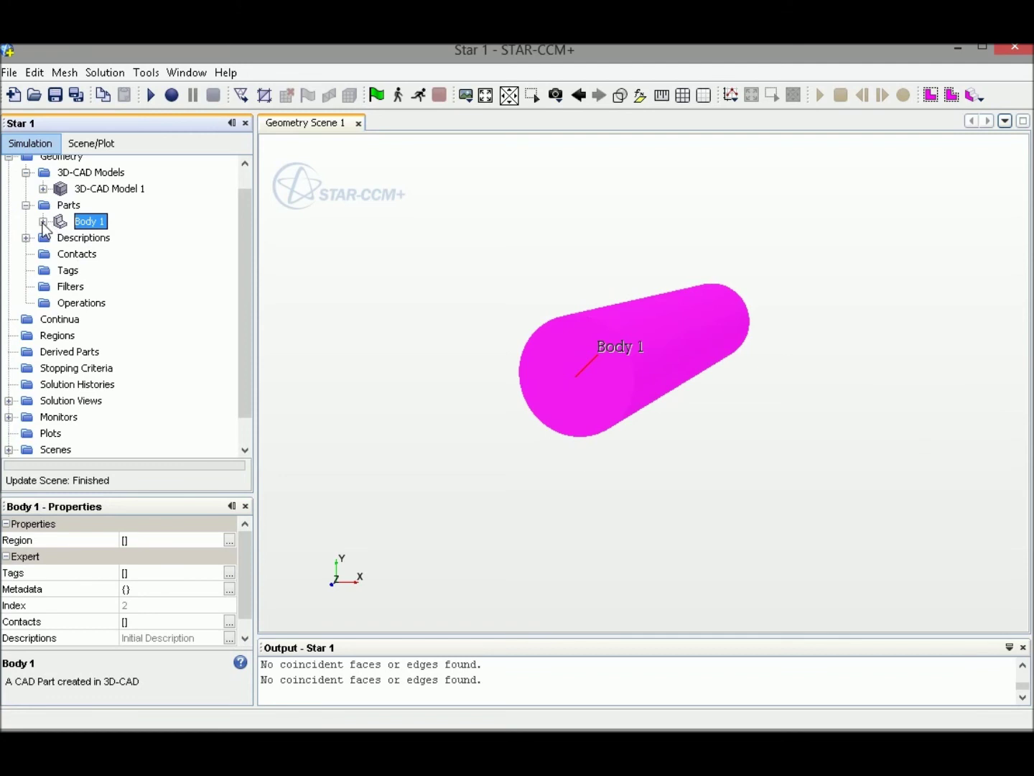
click(43, 224)
click(62, 238)
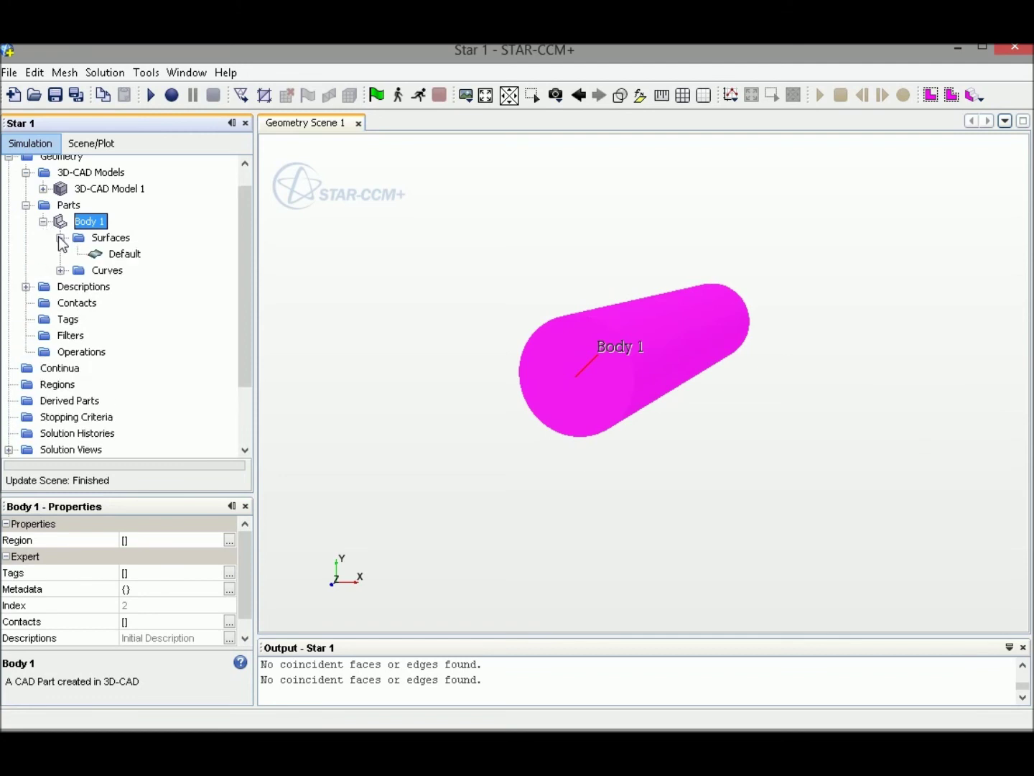
click(112, 239)
click(120, 255)
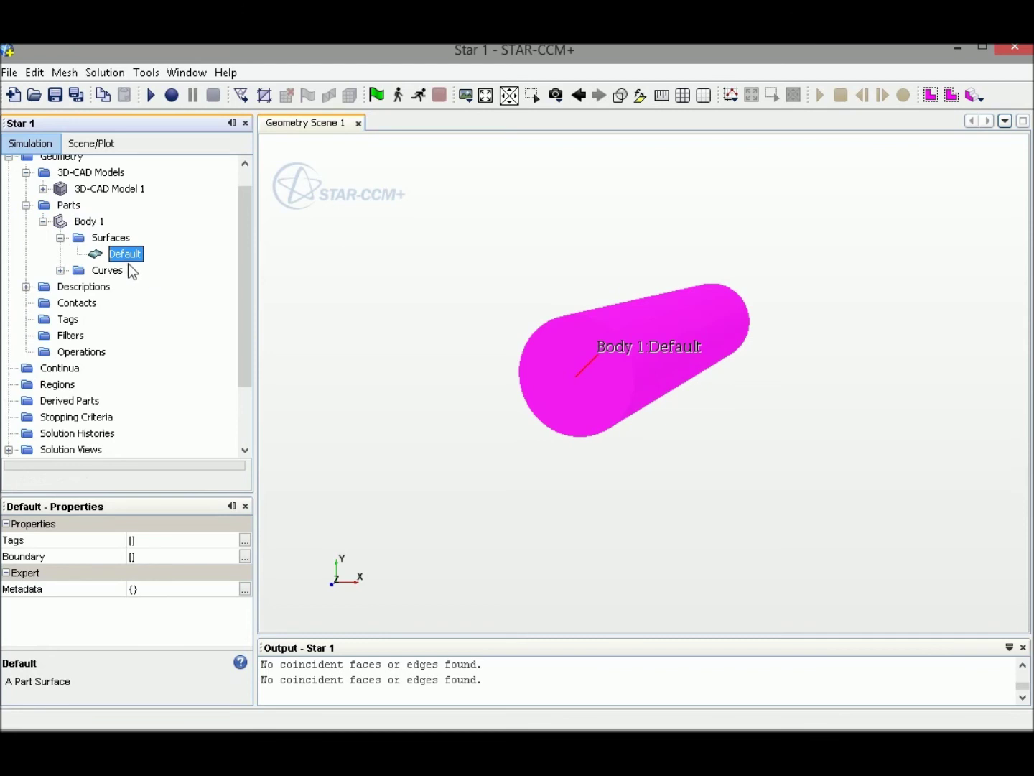
Split the near end face off the Default surface by patch as 'Inlet'.
right_click(122, 262)
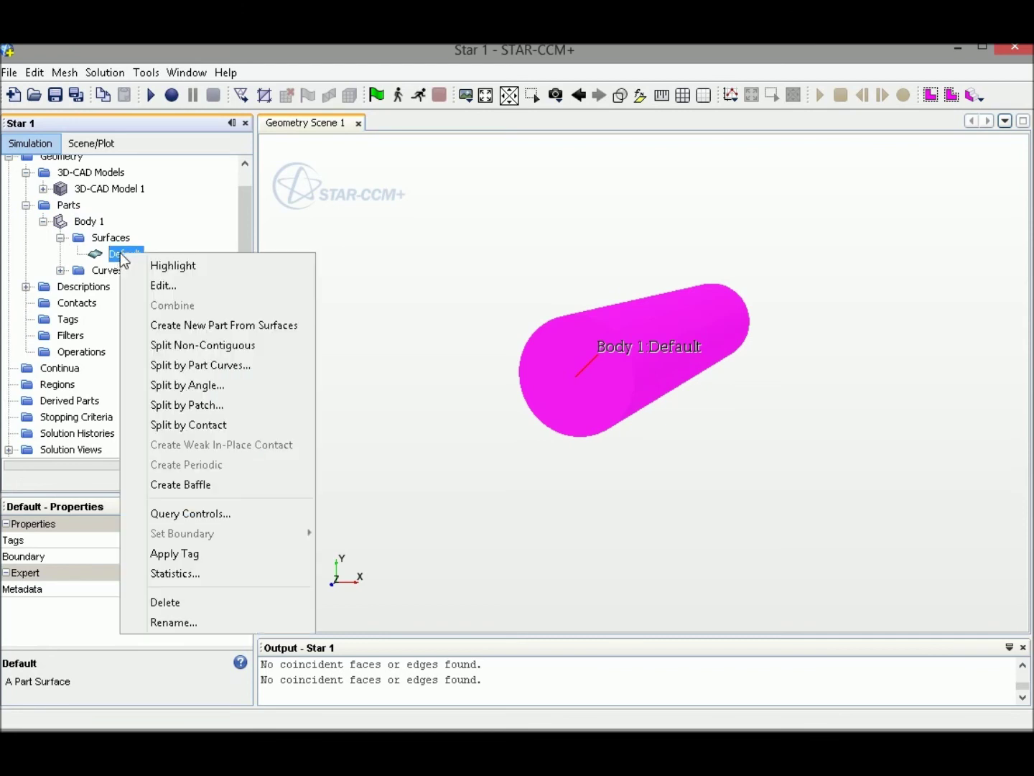
click(191, 407)
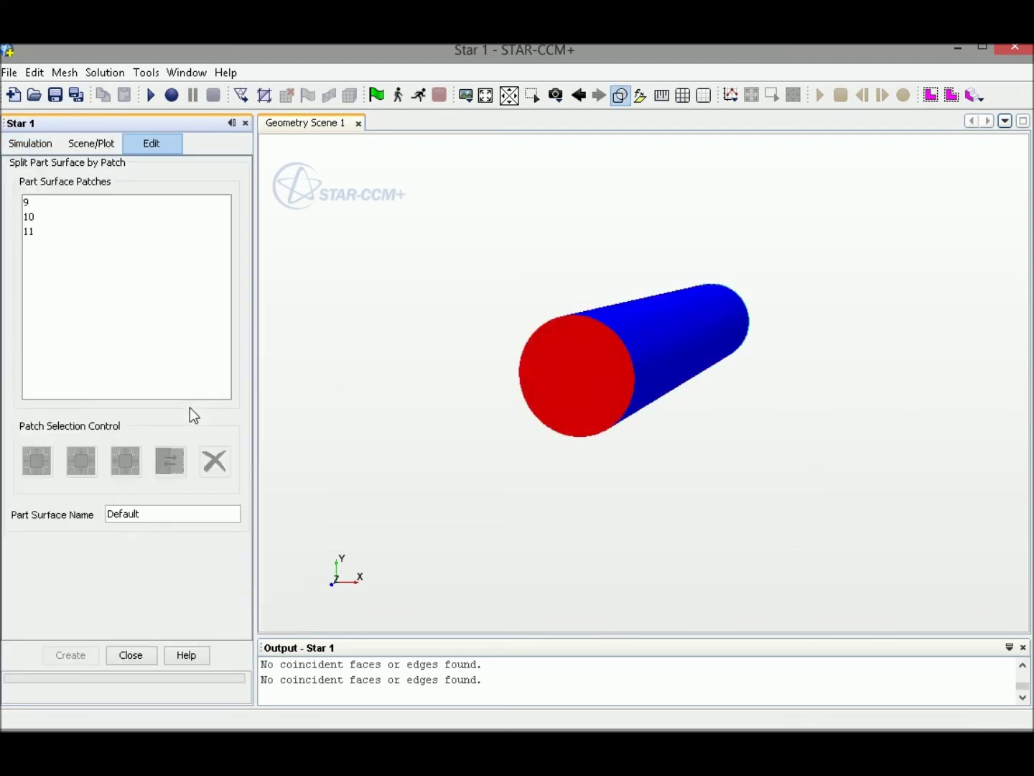
click(588, 374)
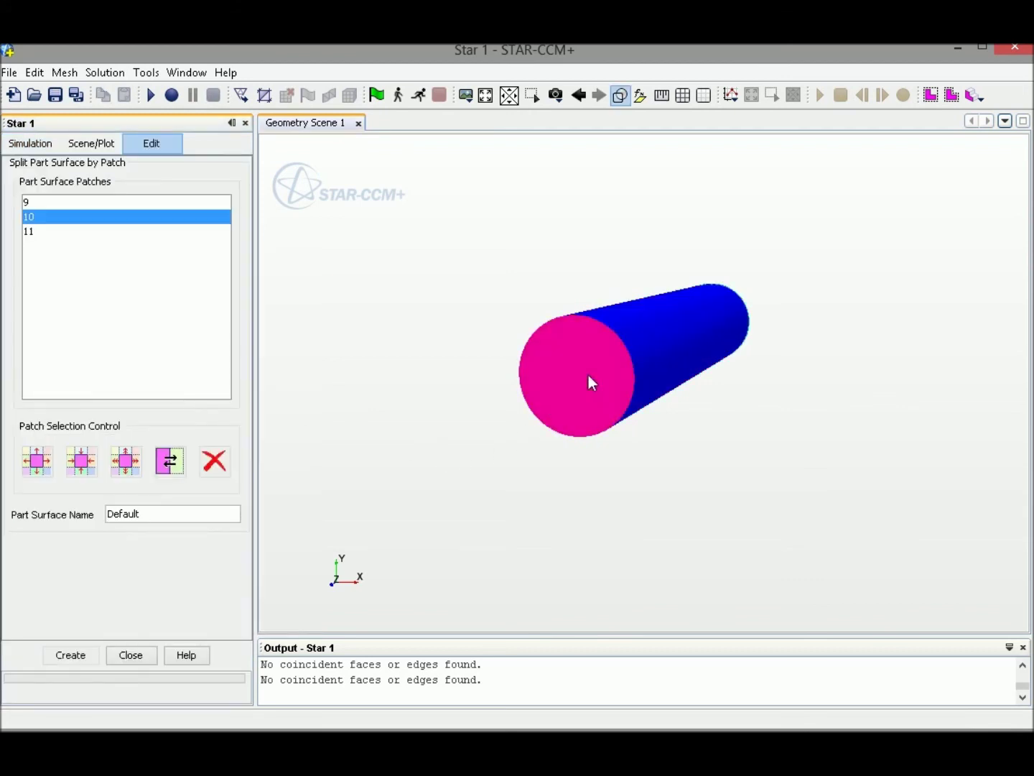
click(198, 515)
double_click(198, 515)
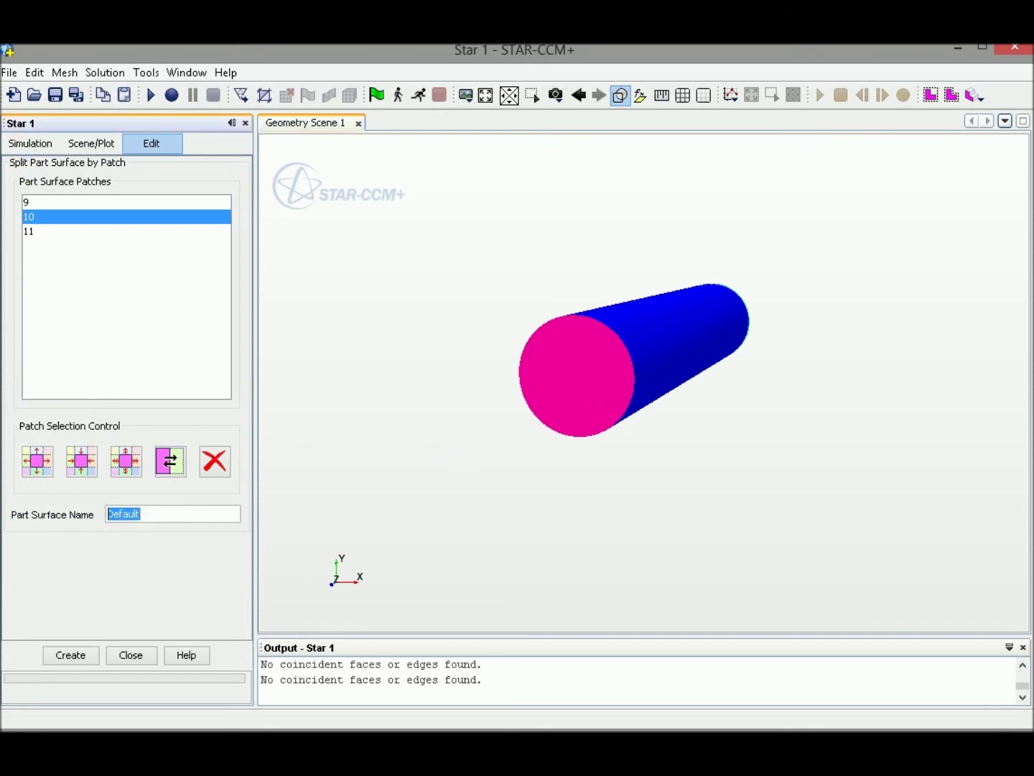
text(Inlet)
click(69, 655)
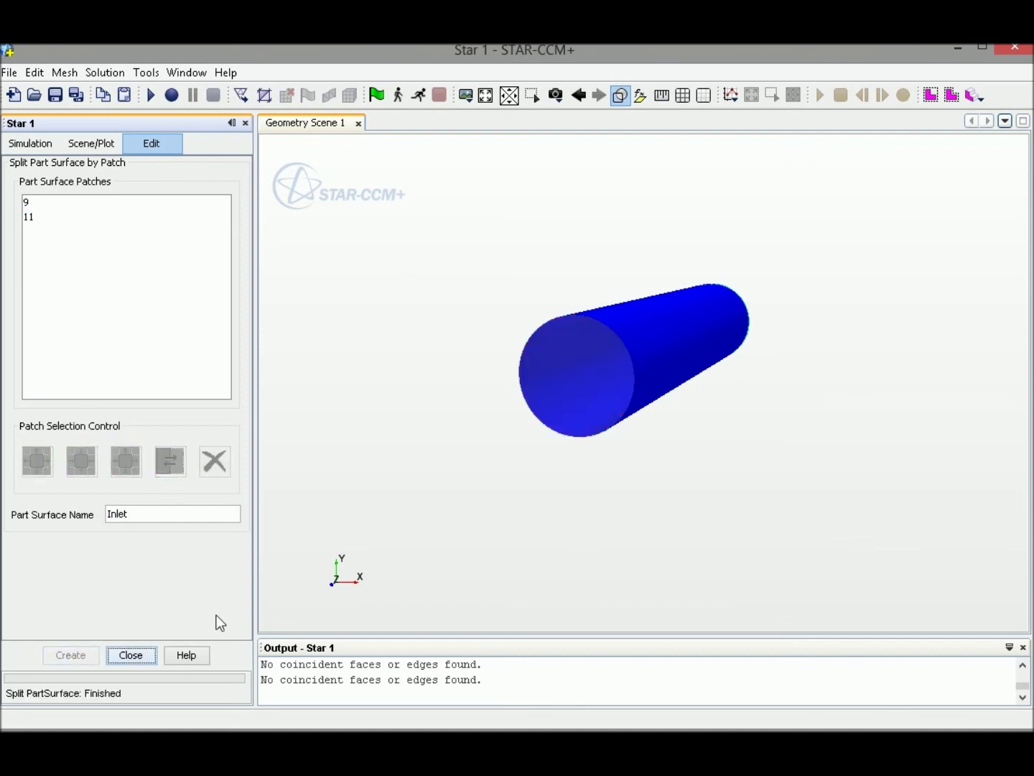
Split the far end face off as 'Outlet' and finish splitting.
drag(849, 385, 865, 331)
click(912, 270)
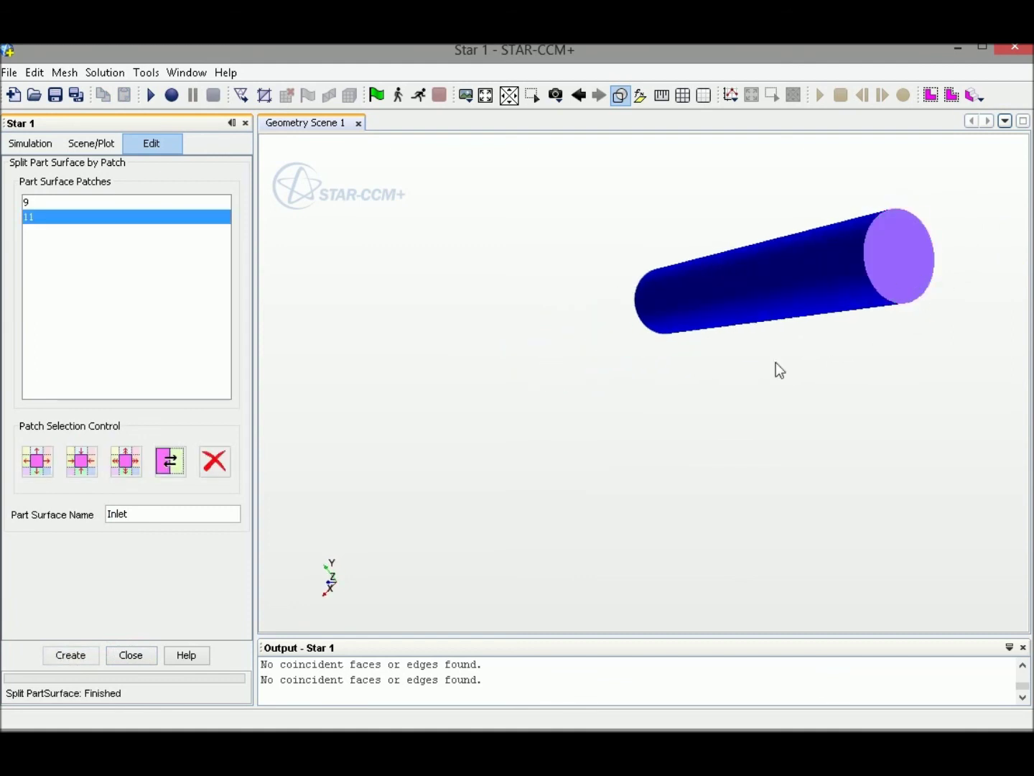
double_click(199, 512)
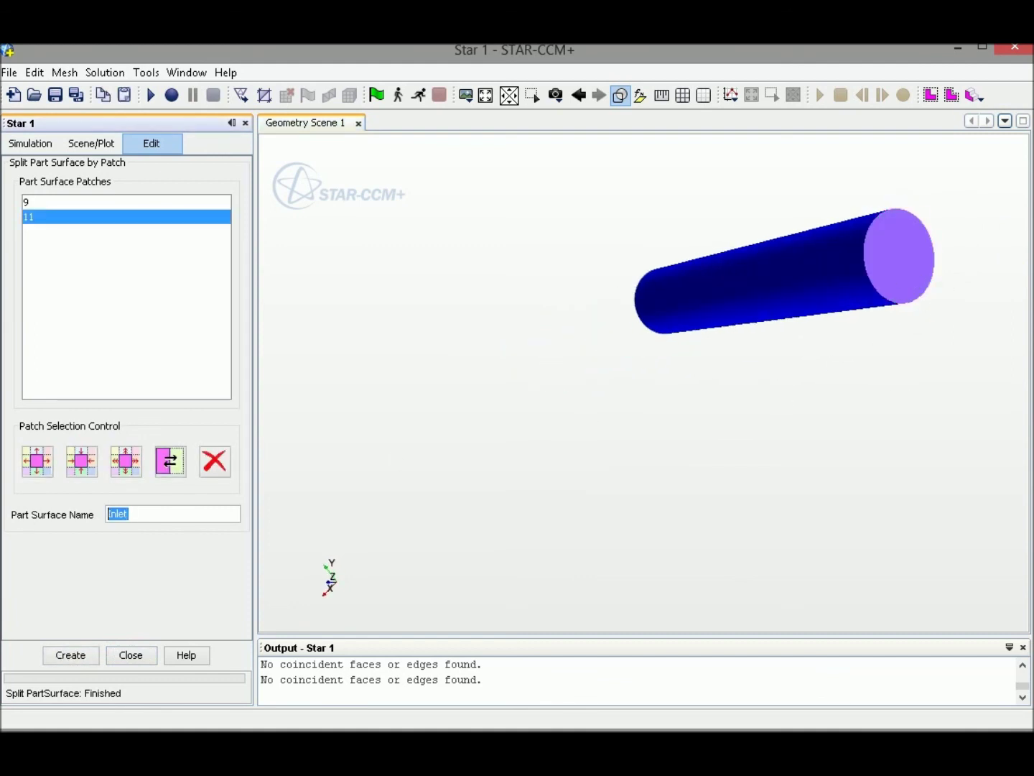
text(Outlet)
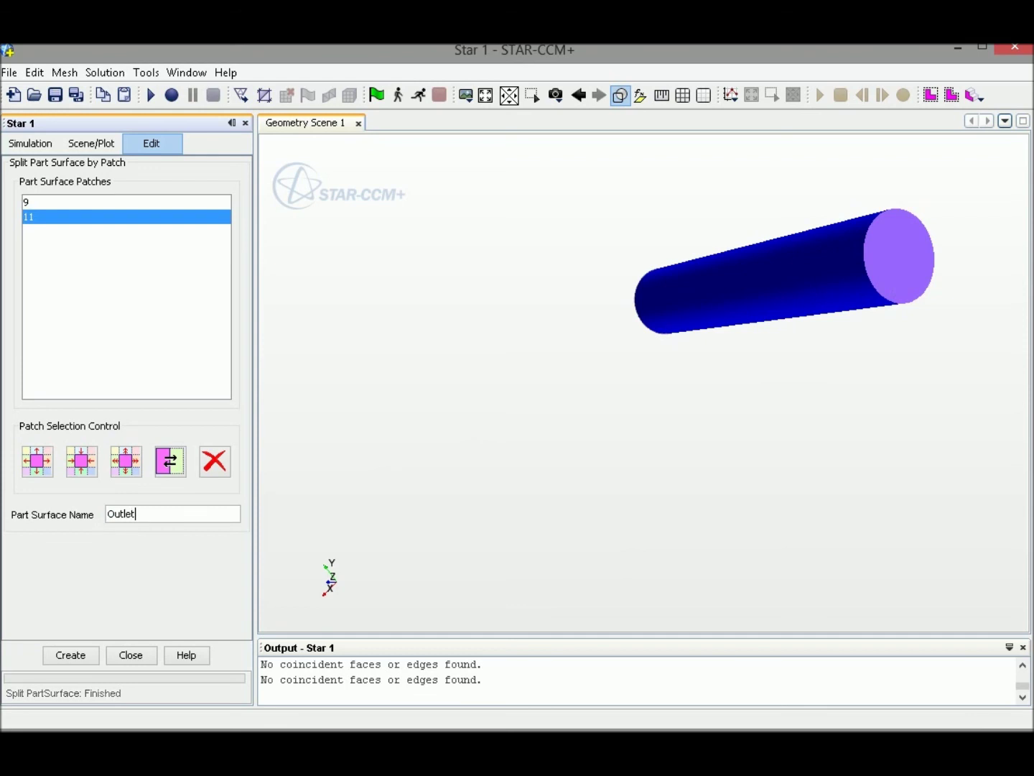
click(65, 656)
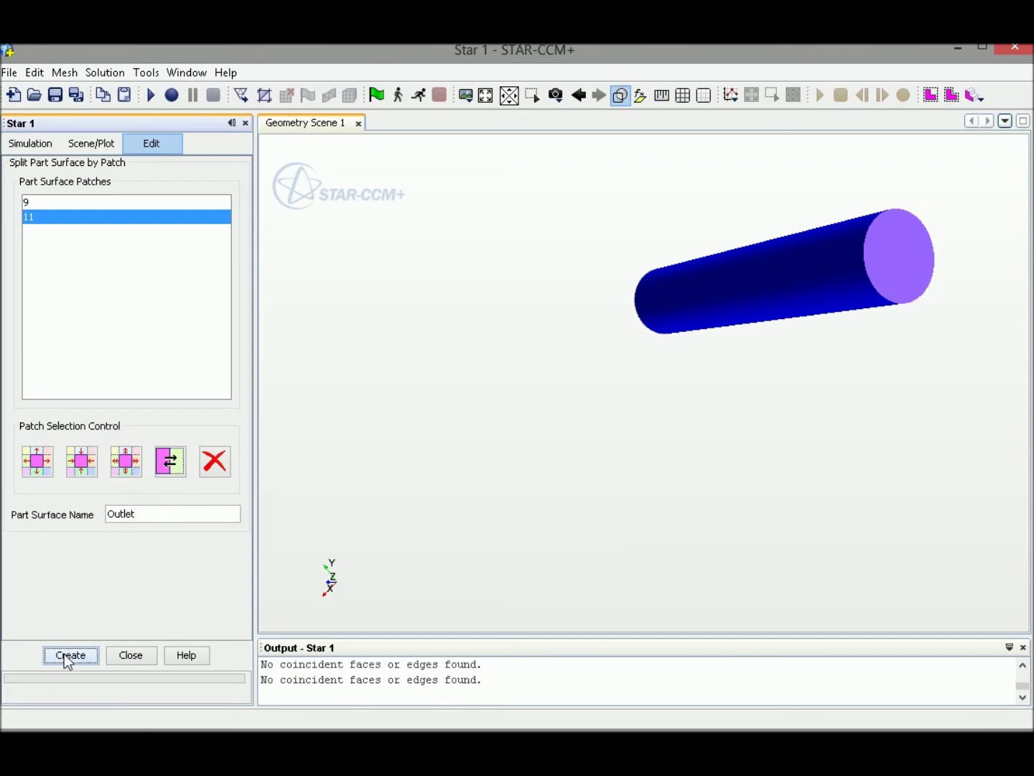
click(129, 655)
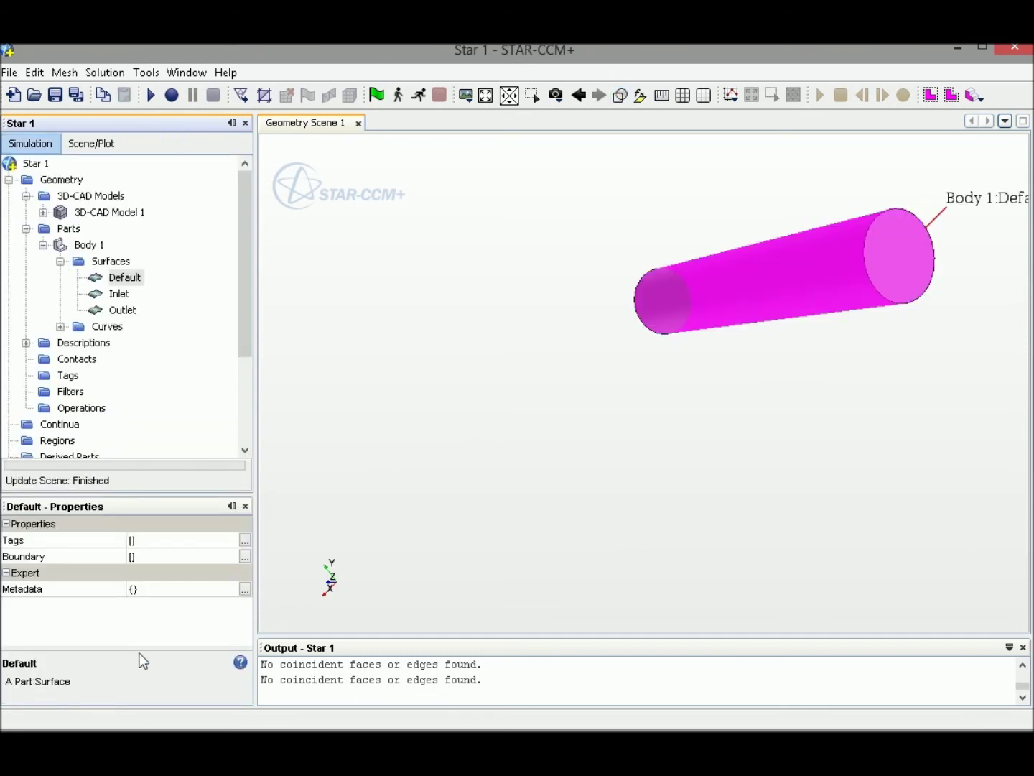
Rename Body 1's remaining Default surface to 'Wall'.
click(120, 280)
right_click(122, 286)
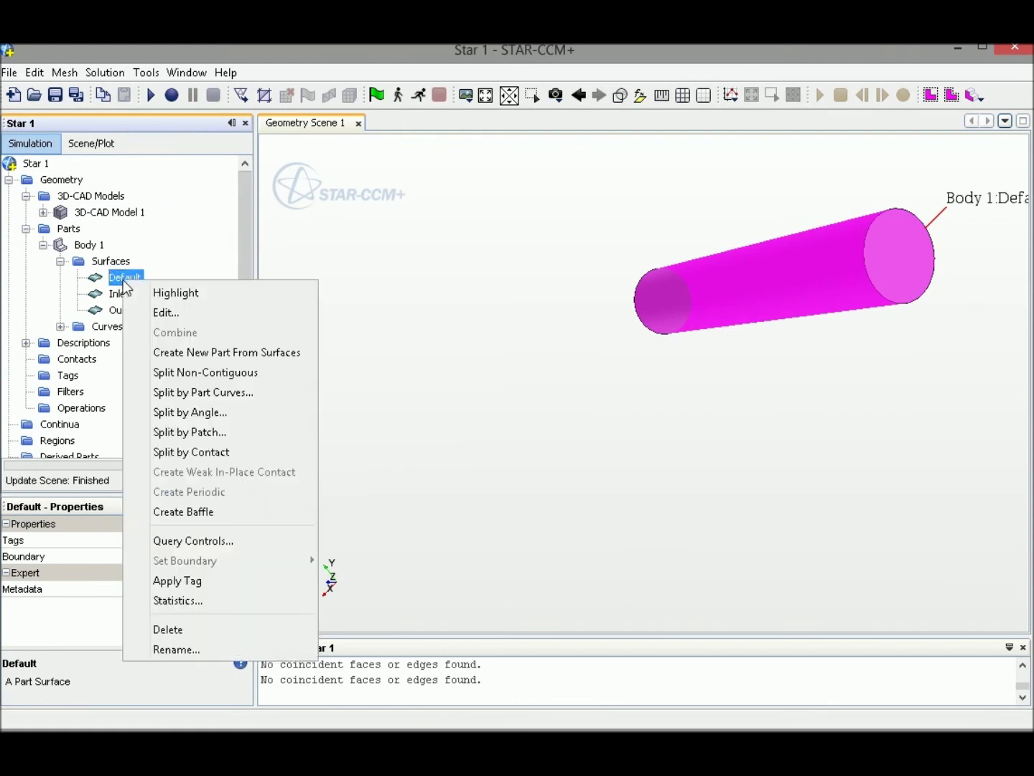
click(184, 649)
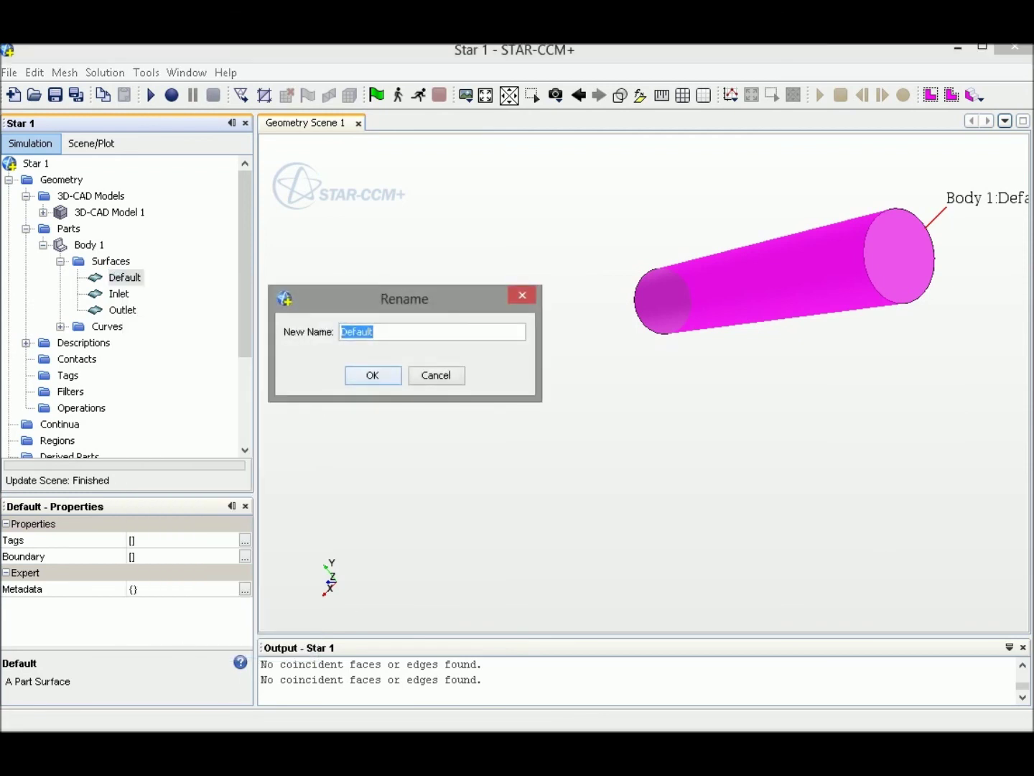
text(Wall)
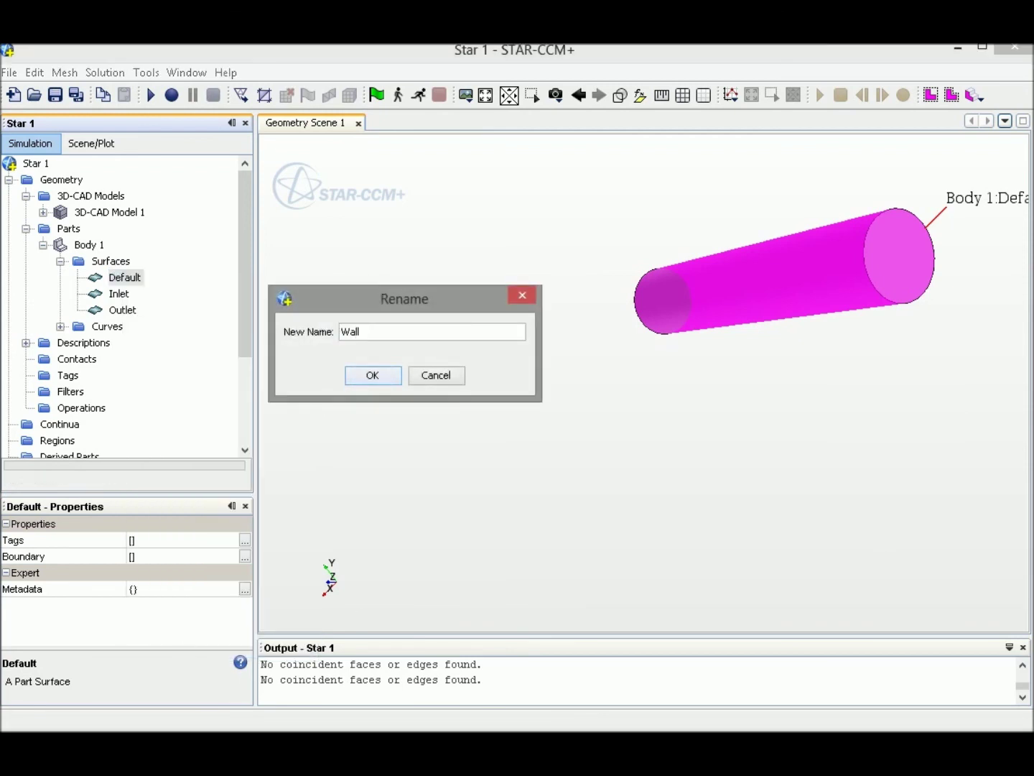
click(369, 380)
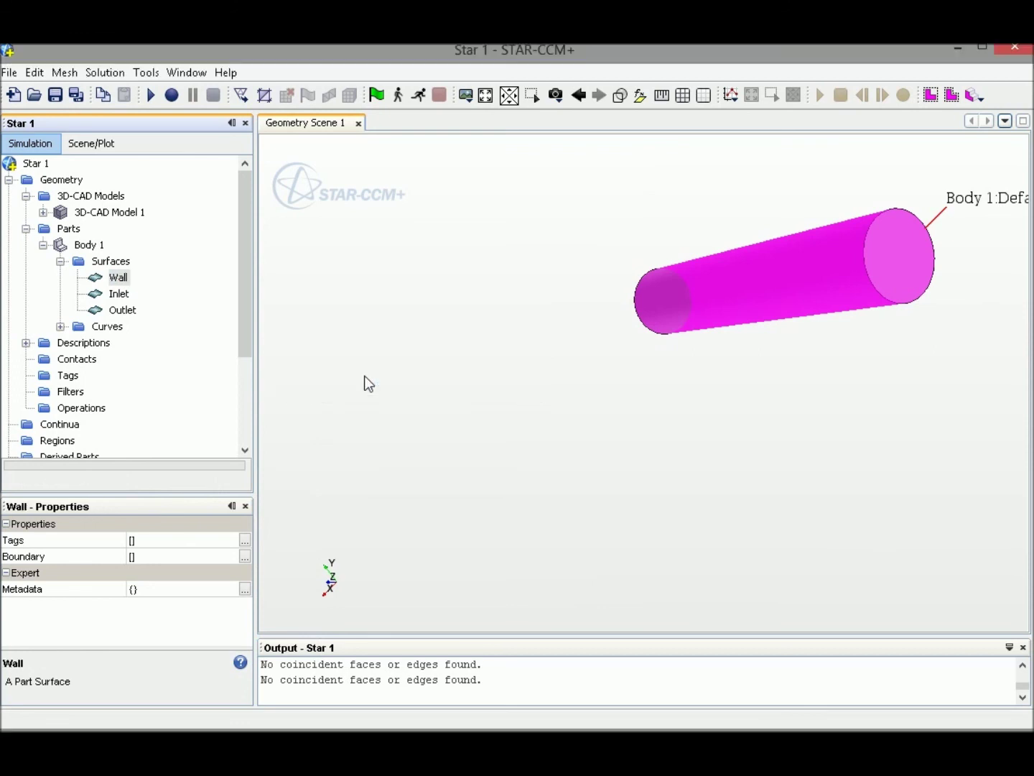